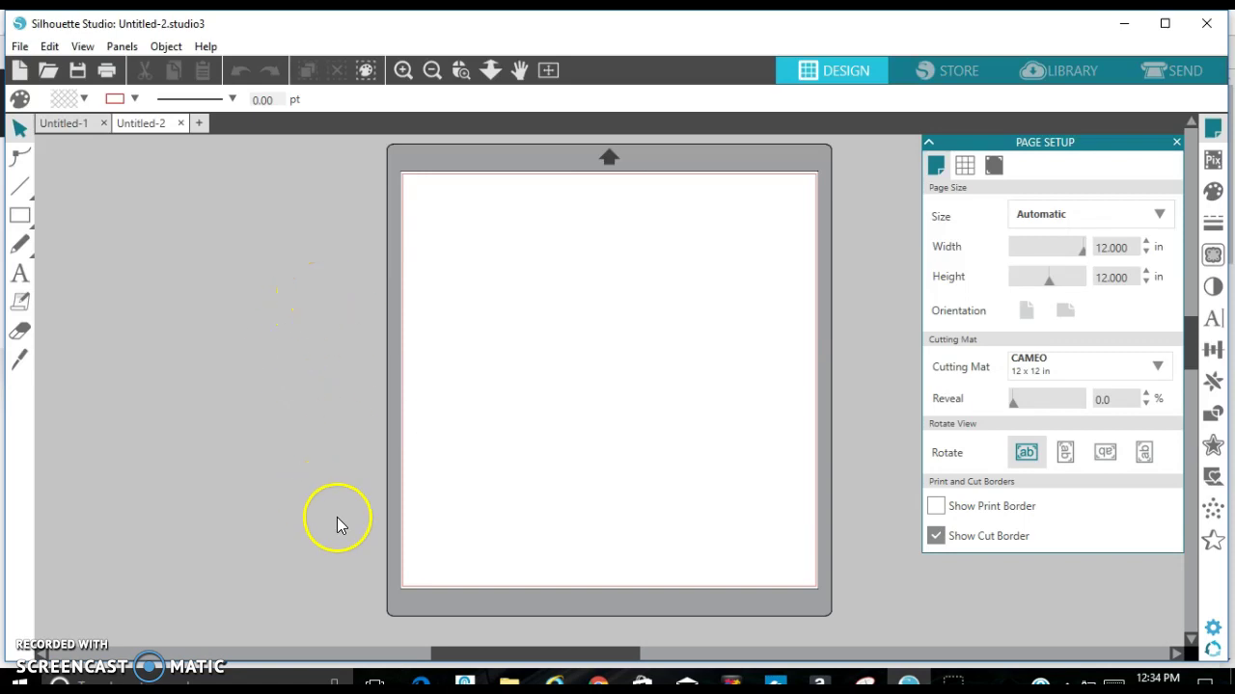
- Drag curly fro.png from the jeanne folder onto the Untitled-2 canvas
mouse_move(509, 669)
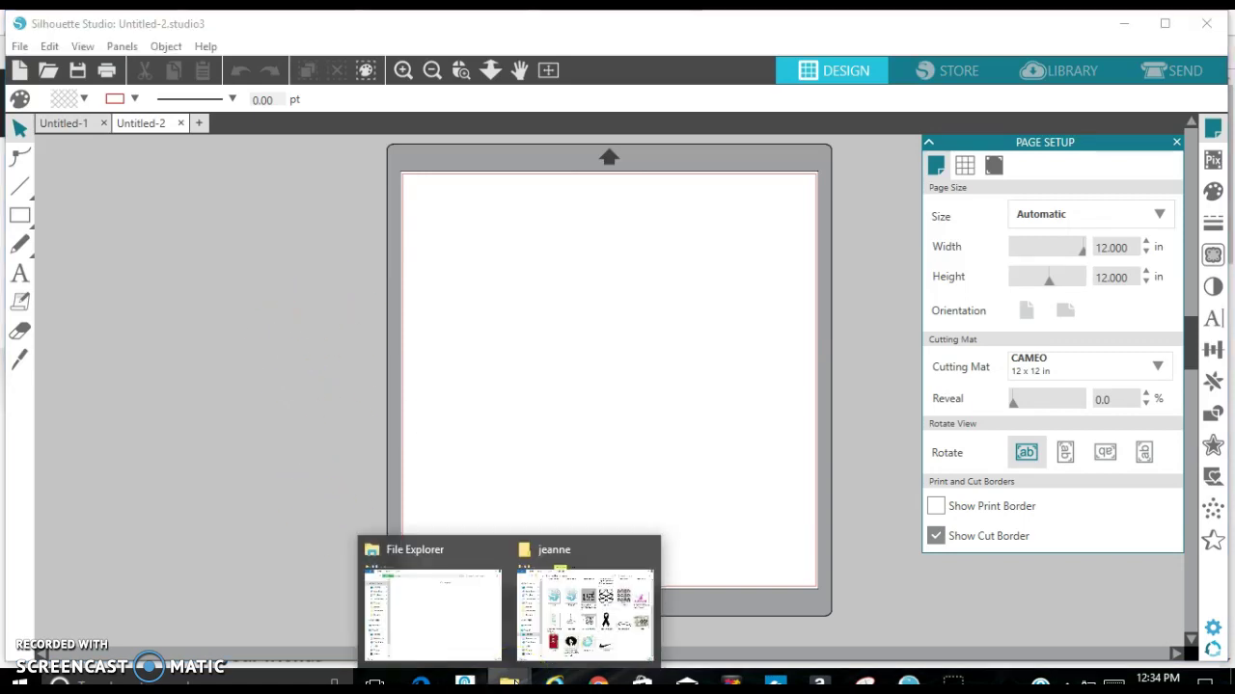
left_click(587, 594)
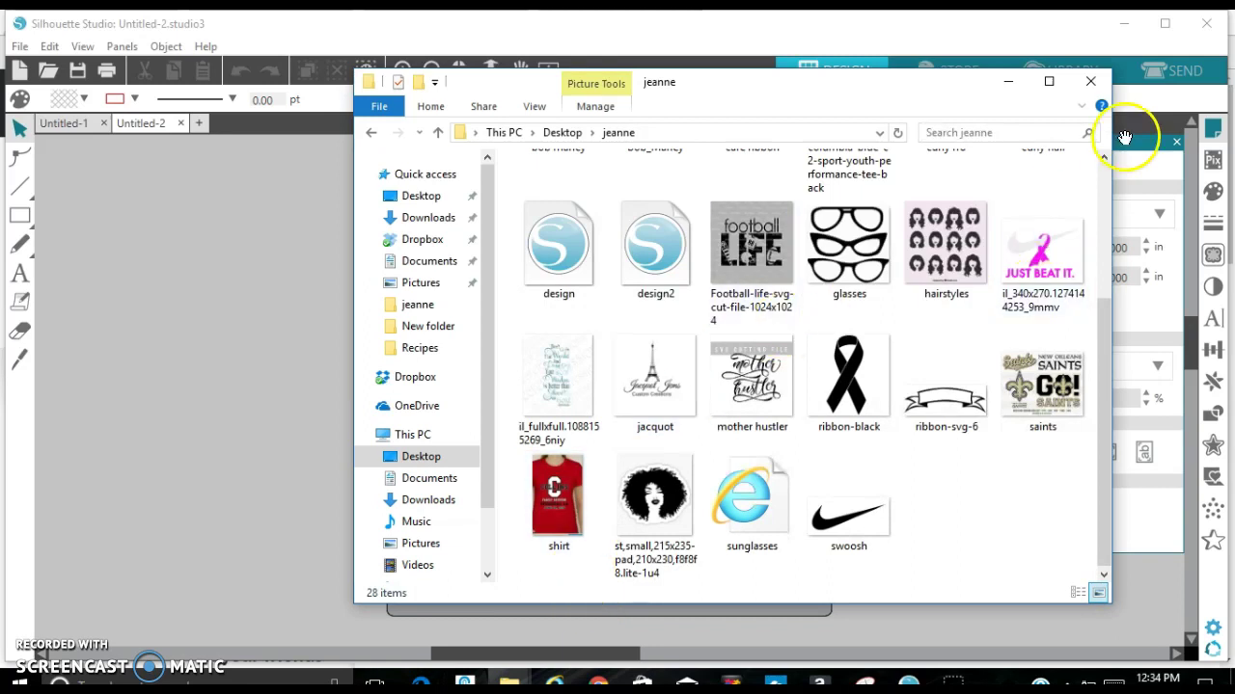
left_click(1102, 159)
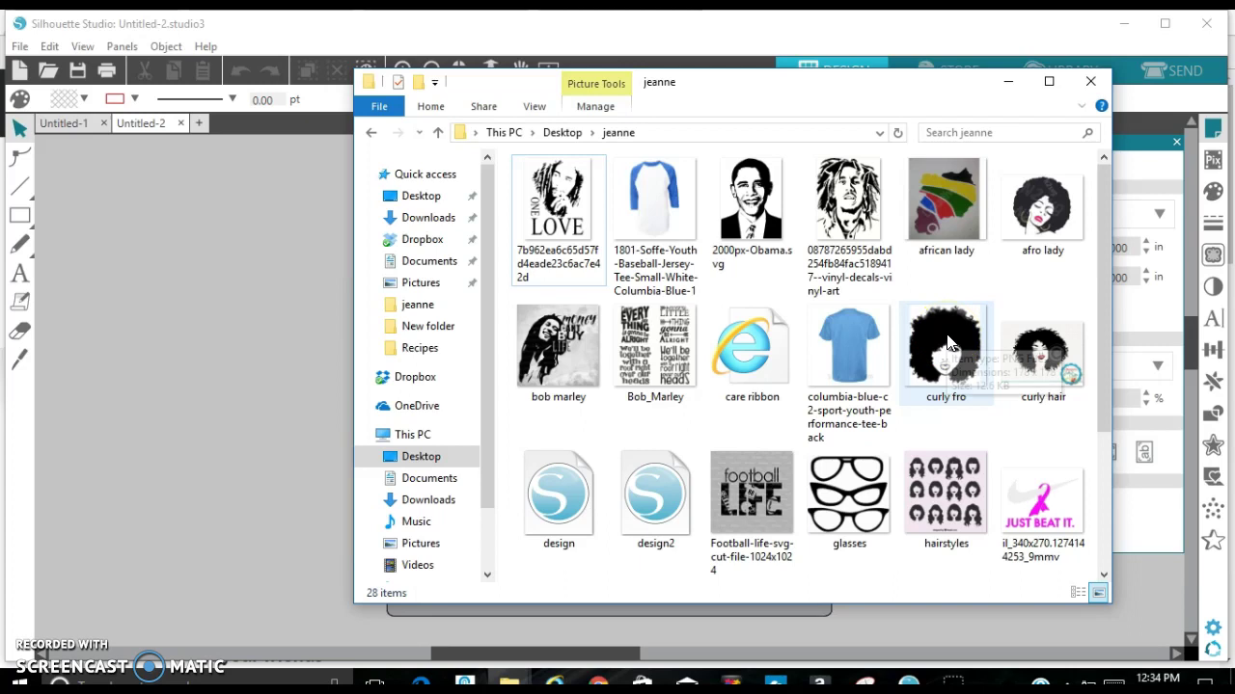
left_click_drag(948, 339, 266, 345)
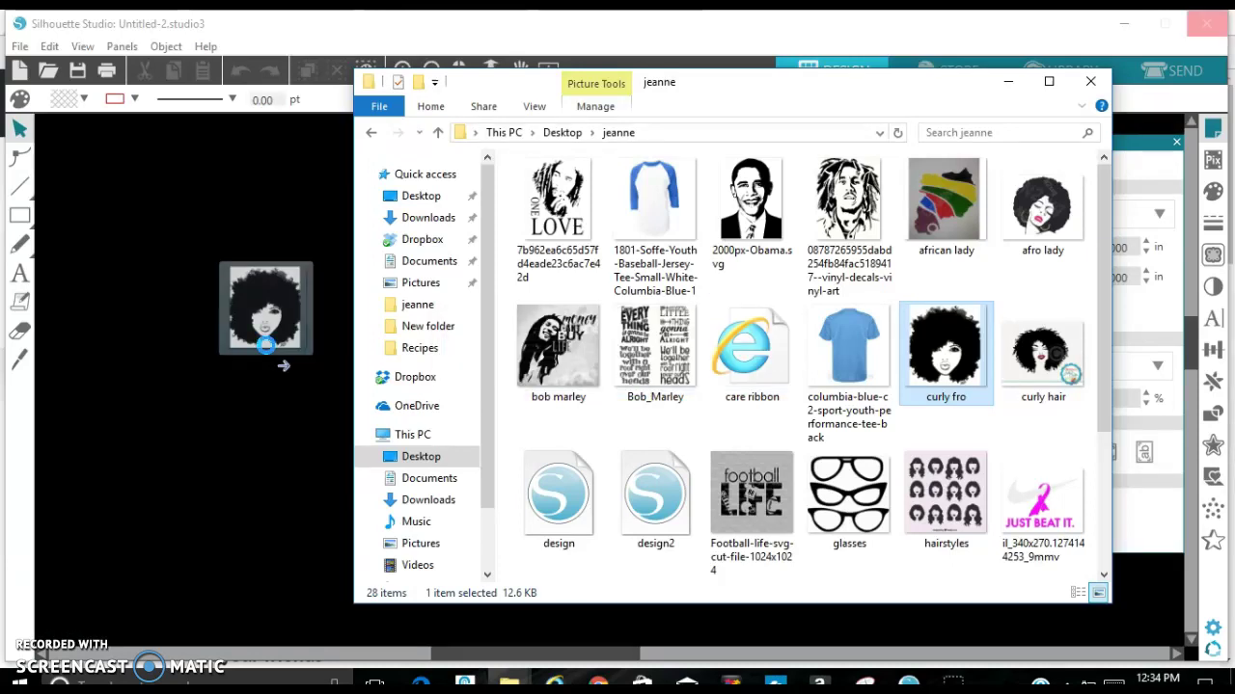
left_click_drag(266, 345, 266, 346)
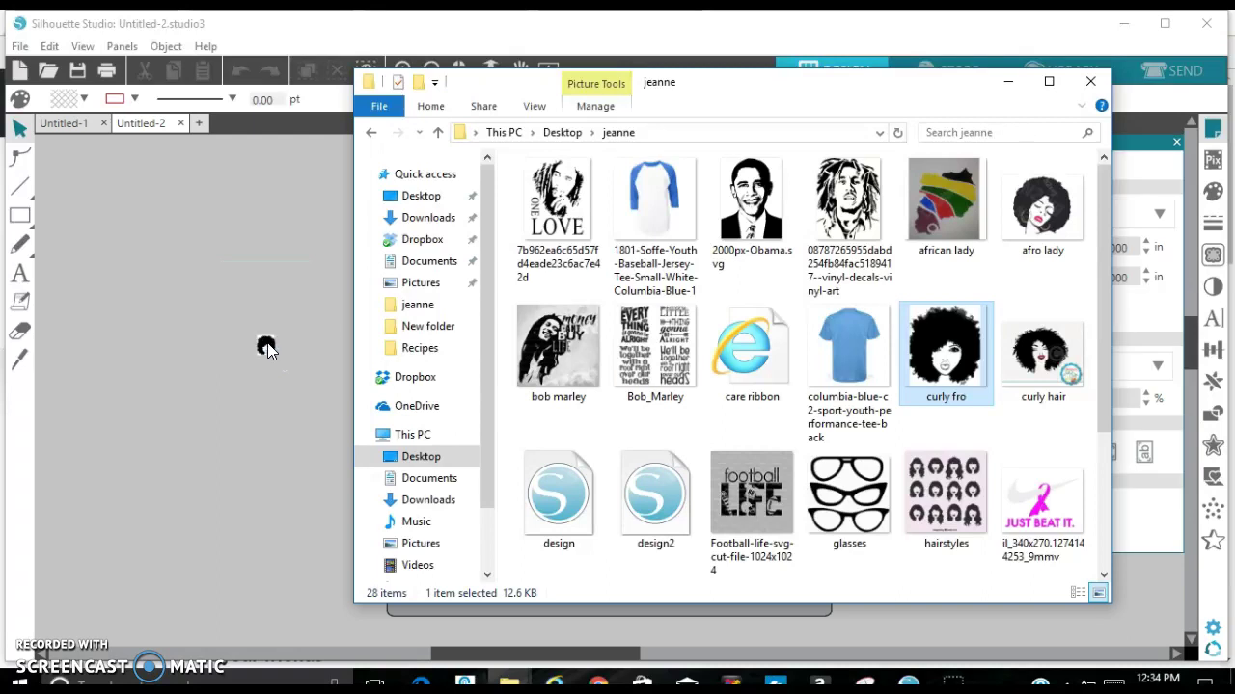
- Enlarge the curly fro image to 5.811 in square and move it near the top of the 12 x 12 page
left_click(1008, 85)
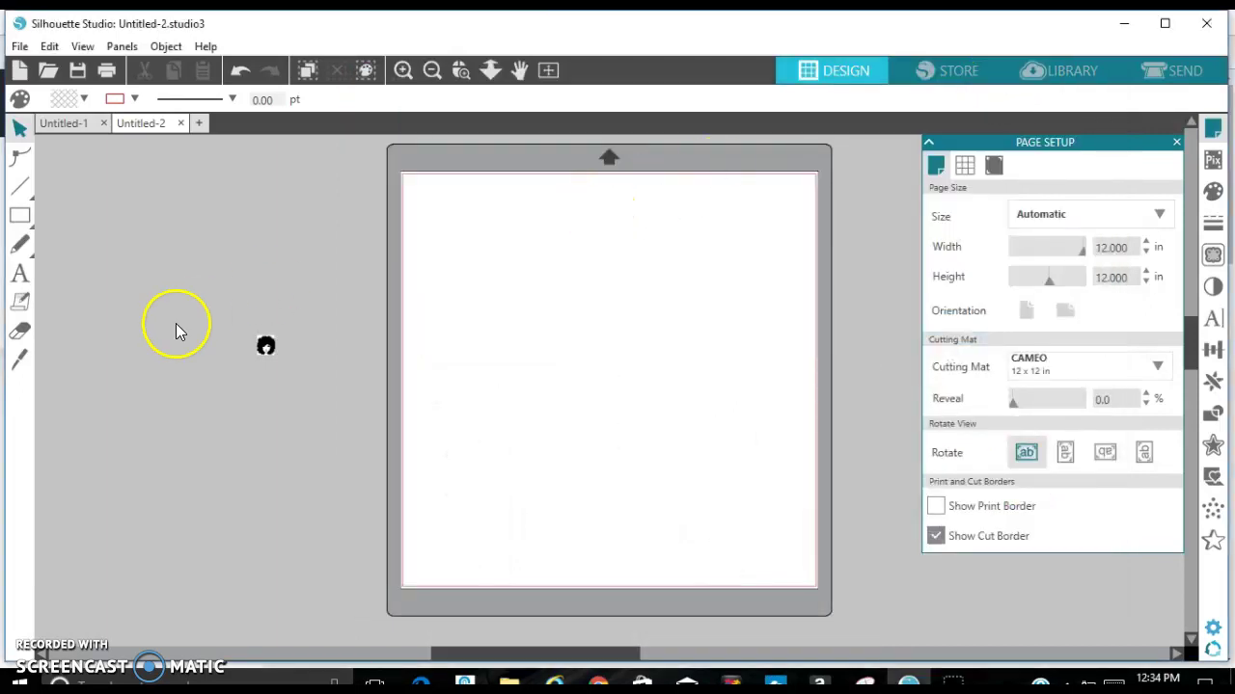
left_click(271, 350)
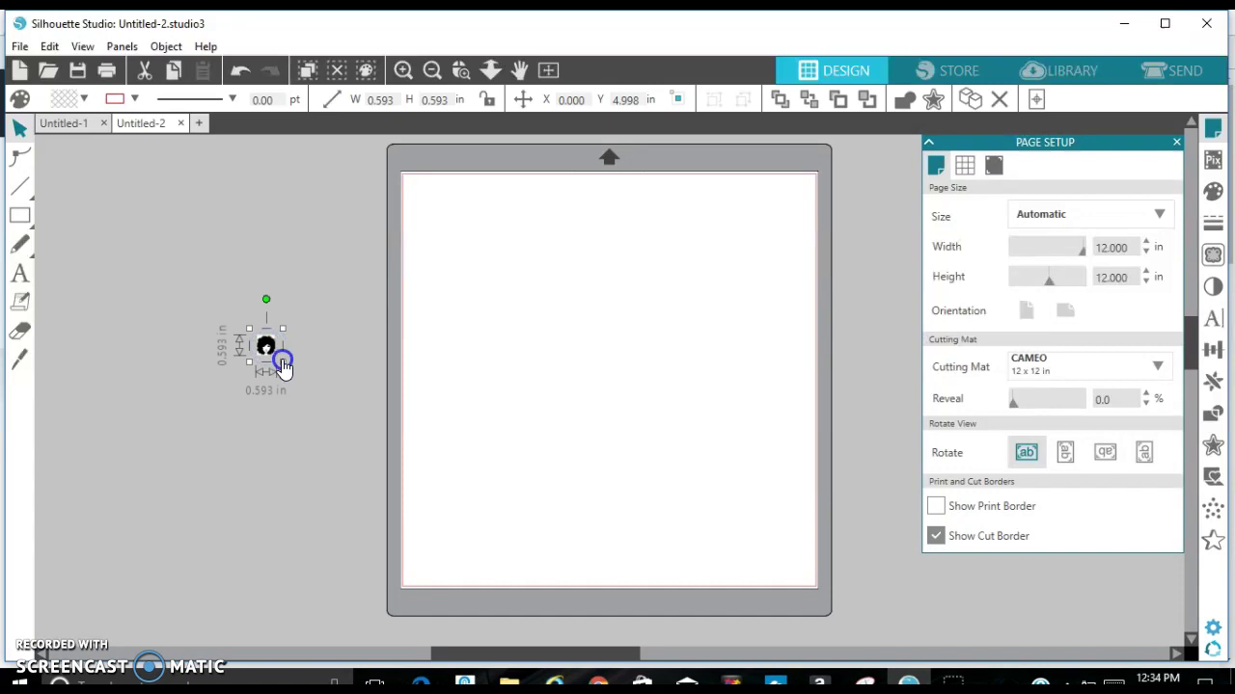
left_click_drag(281, 362, 504, 504)
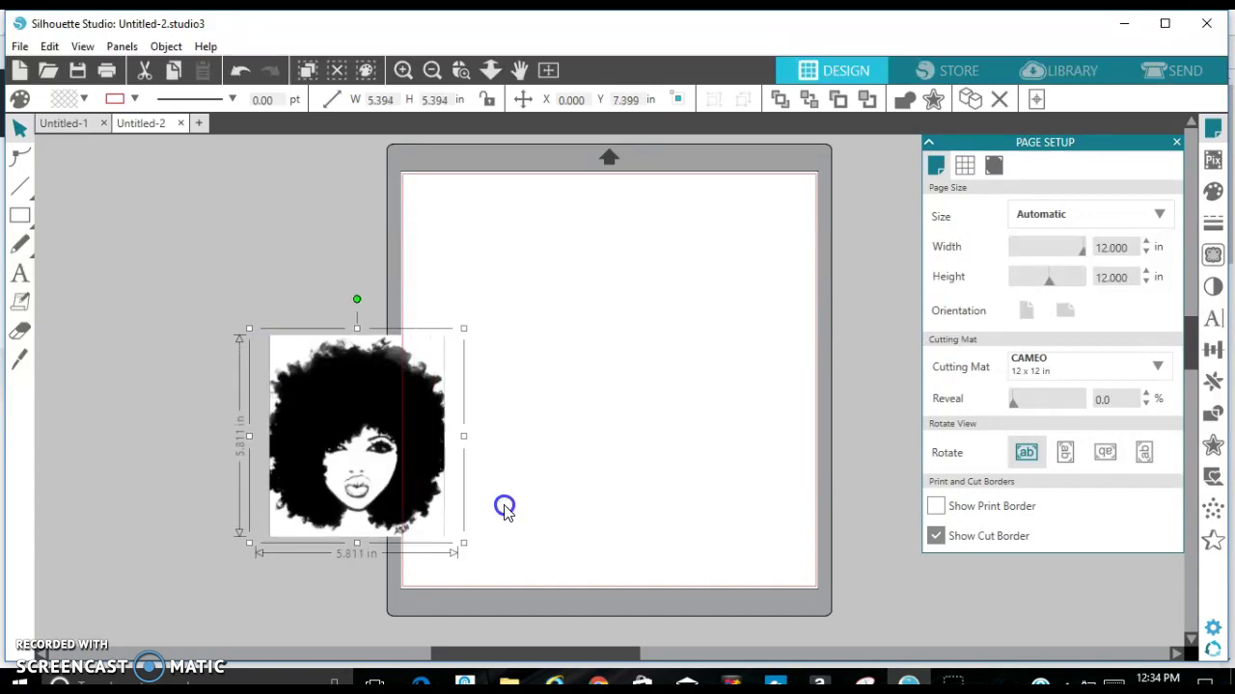
left_click_drag(352, 395, 634, 283)
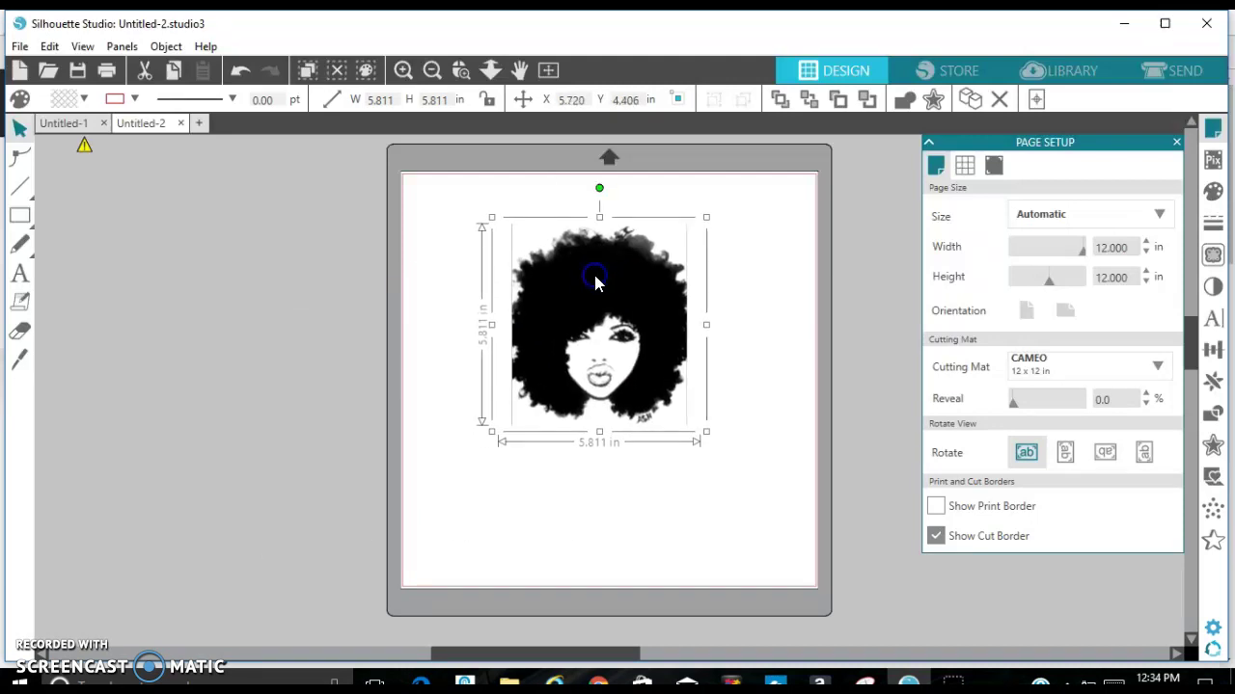
left_click(854, 276)
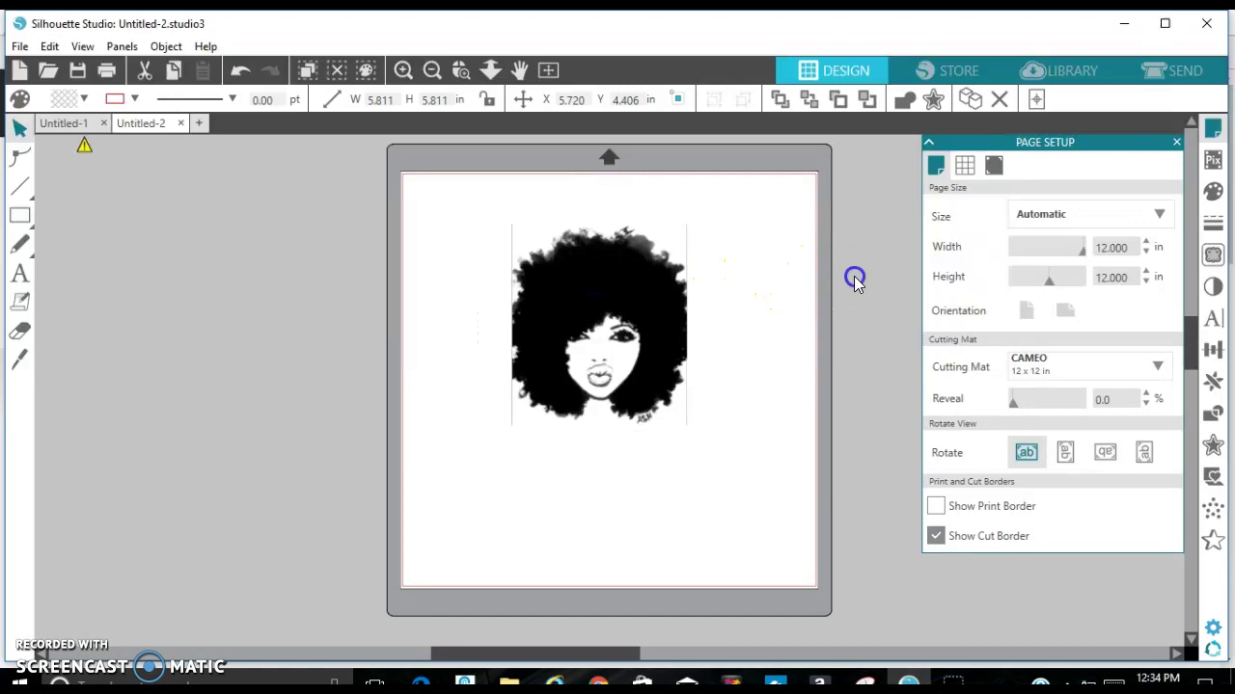
- Box the whole curly fro portrait as the trace area, showing the 45.0% threshold preview
left_click(1213, 258)
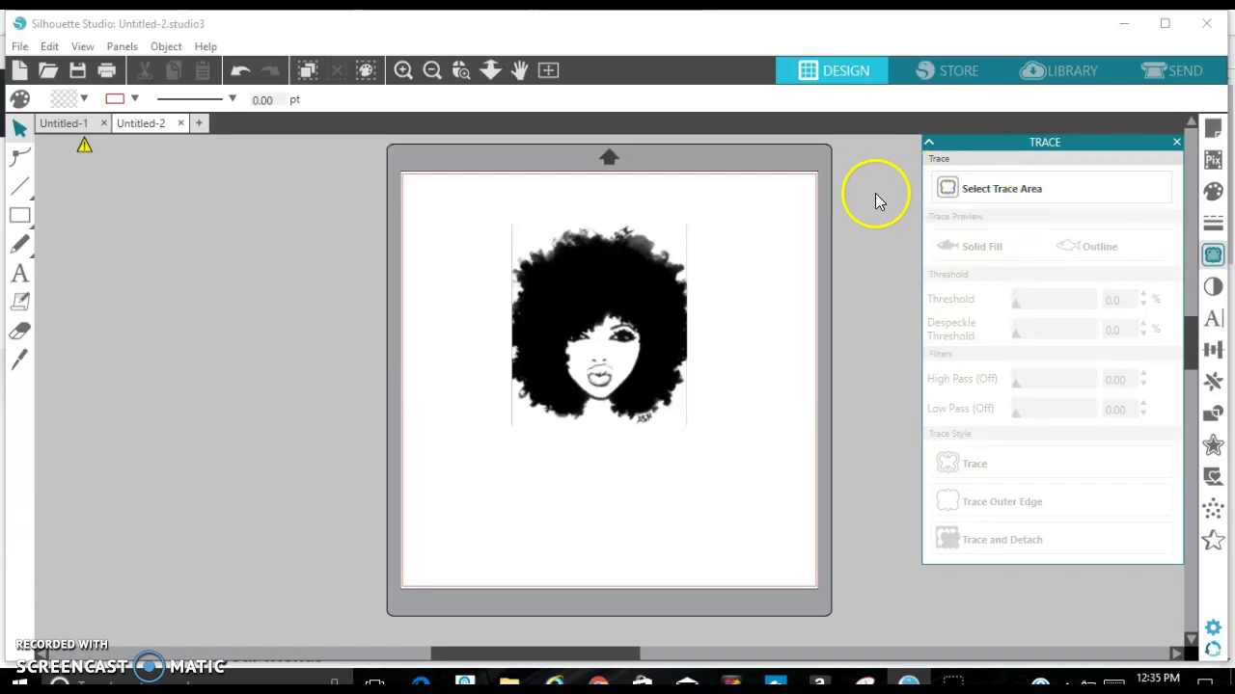
left_click(958, 197)
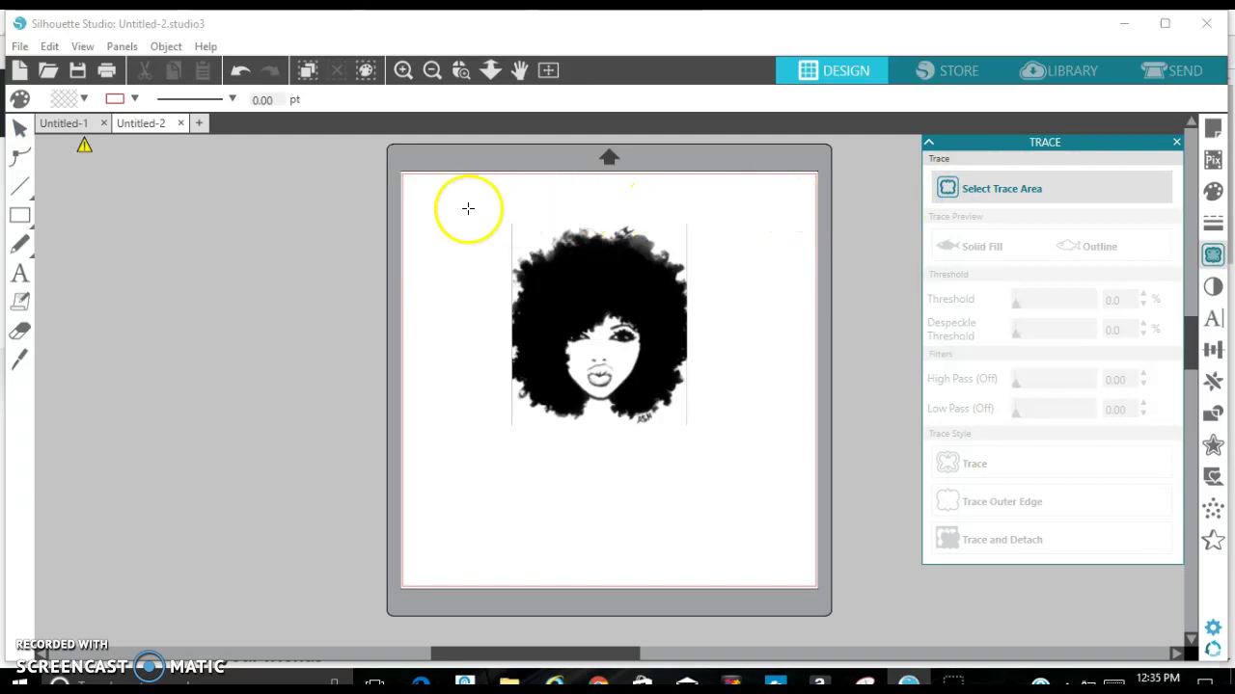
mouse_move(466, 199)
left_mouse_down()
mouse_move(637, 225)
mouse_move(725, 278)
mouse_move(739, 364)
mouse_move(725, 439)
left_mouse_up()
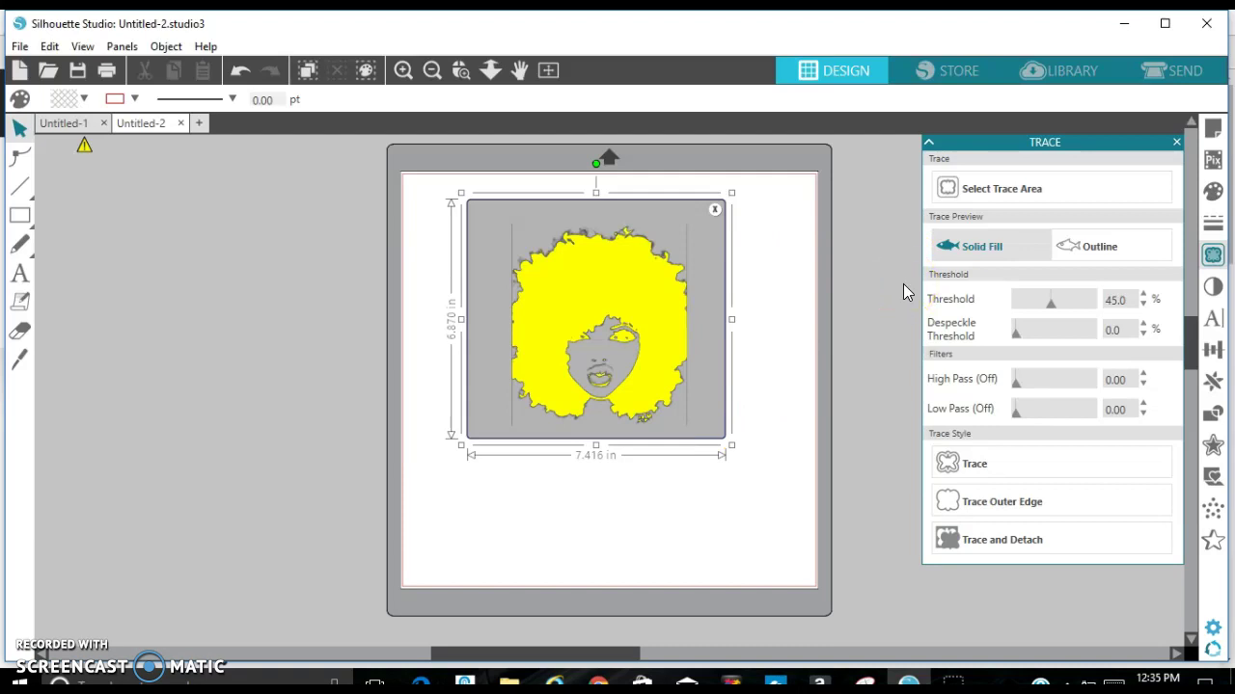
- Set the trace Threshold to 40.0% and the Despeckle Threshold to 2.0
left_click(1145, 296)
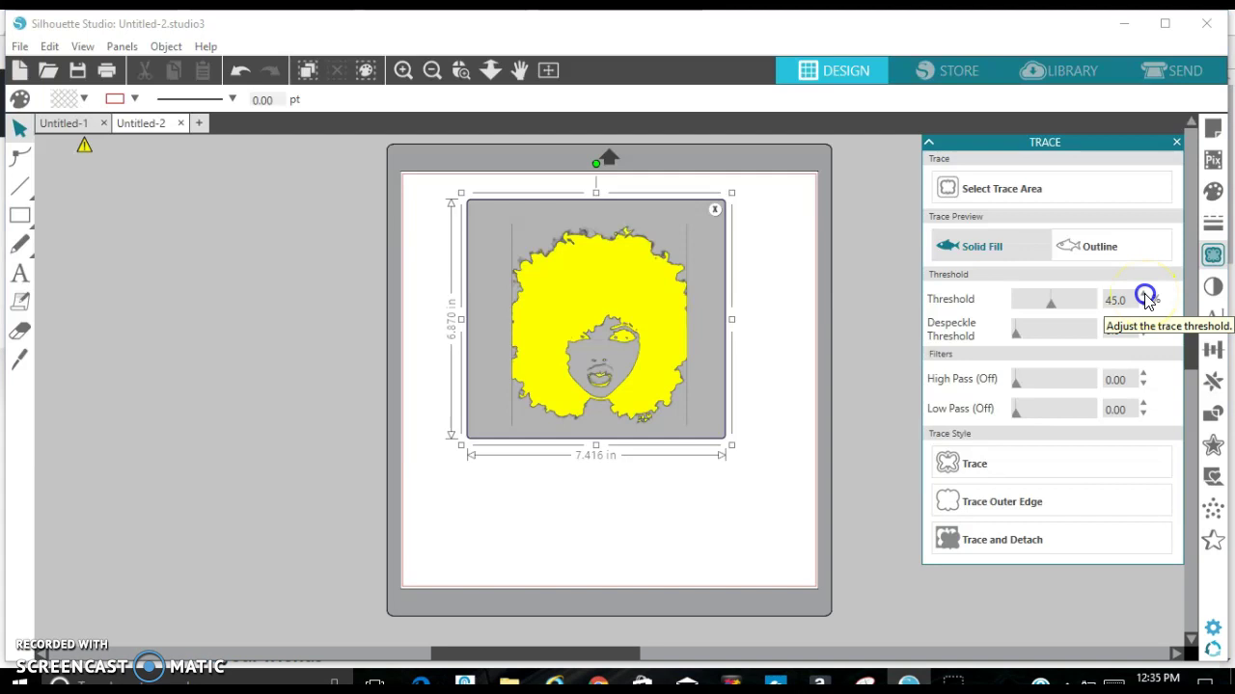
left_click(1145, 296)
left_click_drag(1067, 303, 1053, 307)
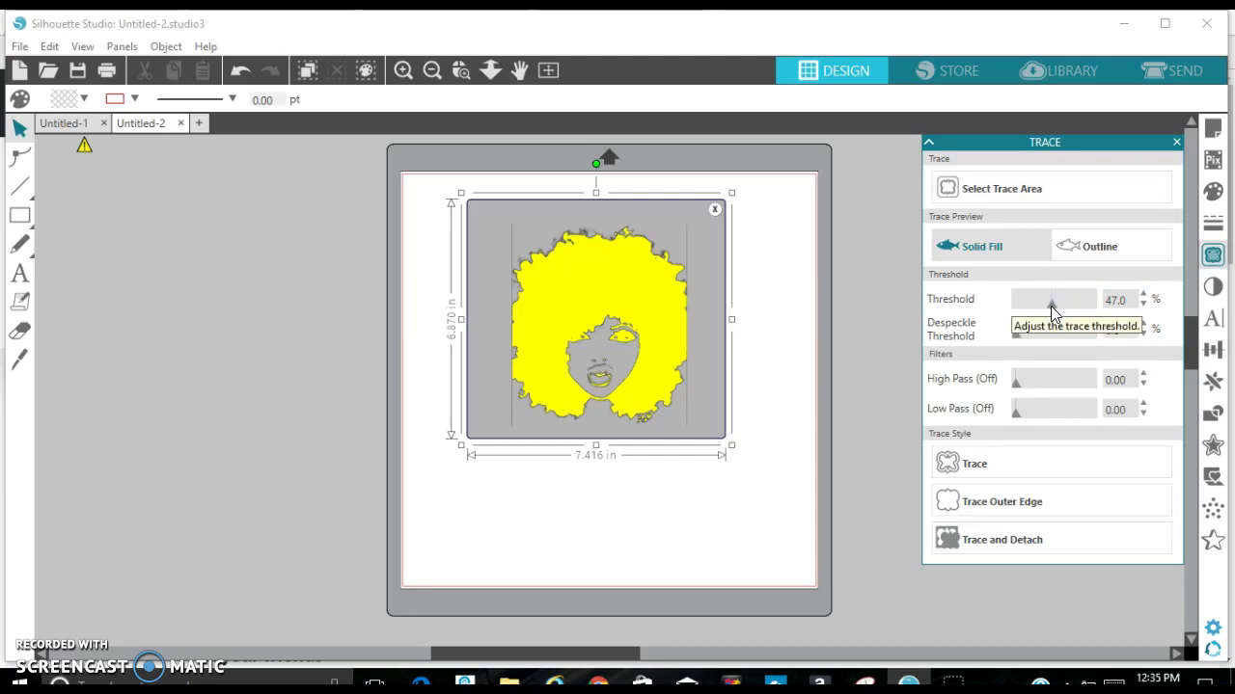
left_click_drag(1051, 306, 1018, 334)
left_click(1082, 296)
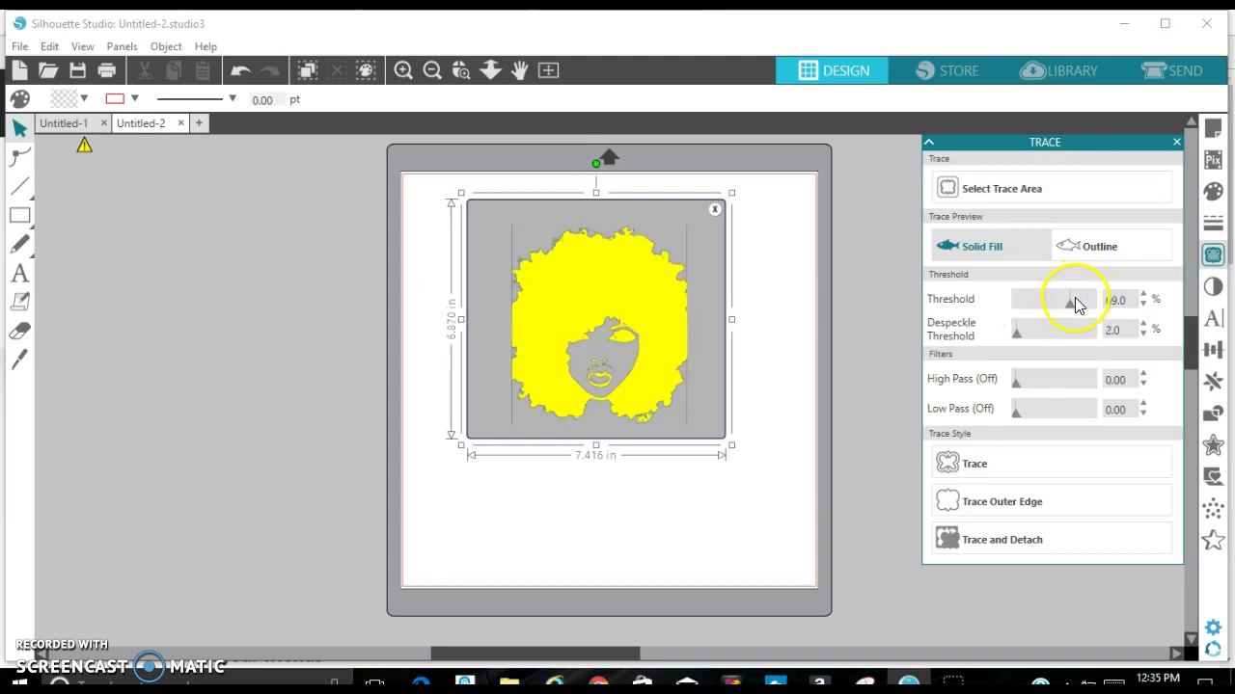
left_click(1068, 303)
left_click_drag(1068, 307, 1061, 306)
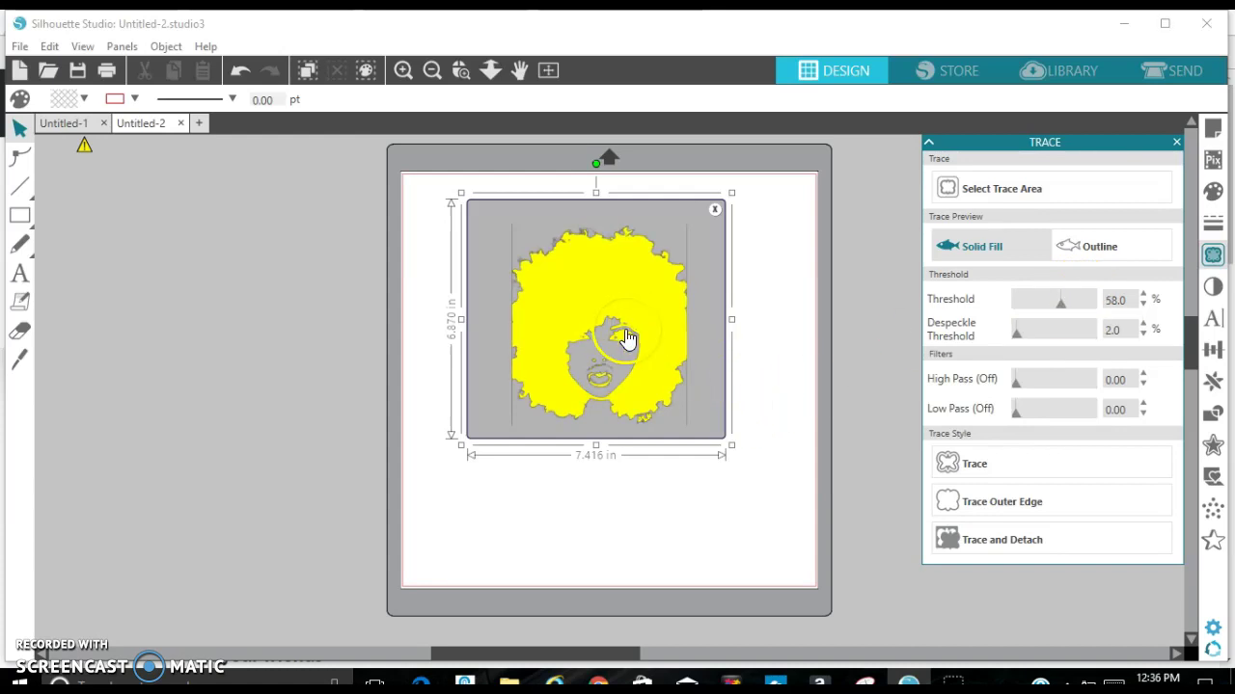
left_click(1061, 305)
left_click_drag(1062, 308, 1051, 305)
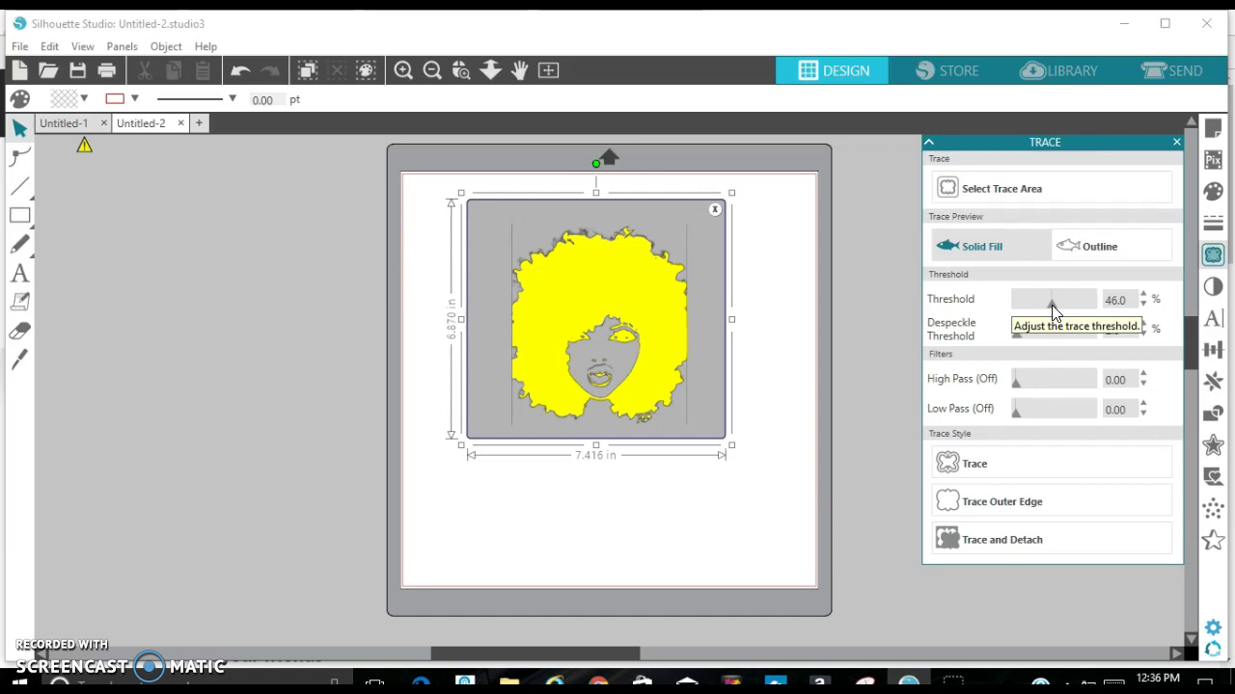
left_click_drag(1052, 309, 1047, 304)
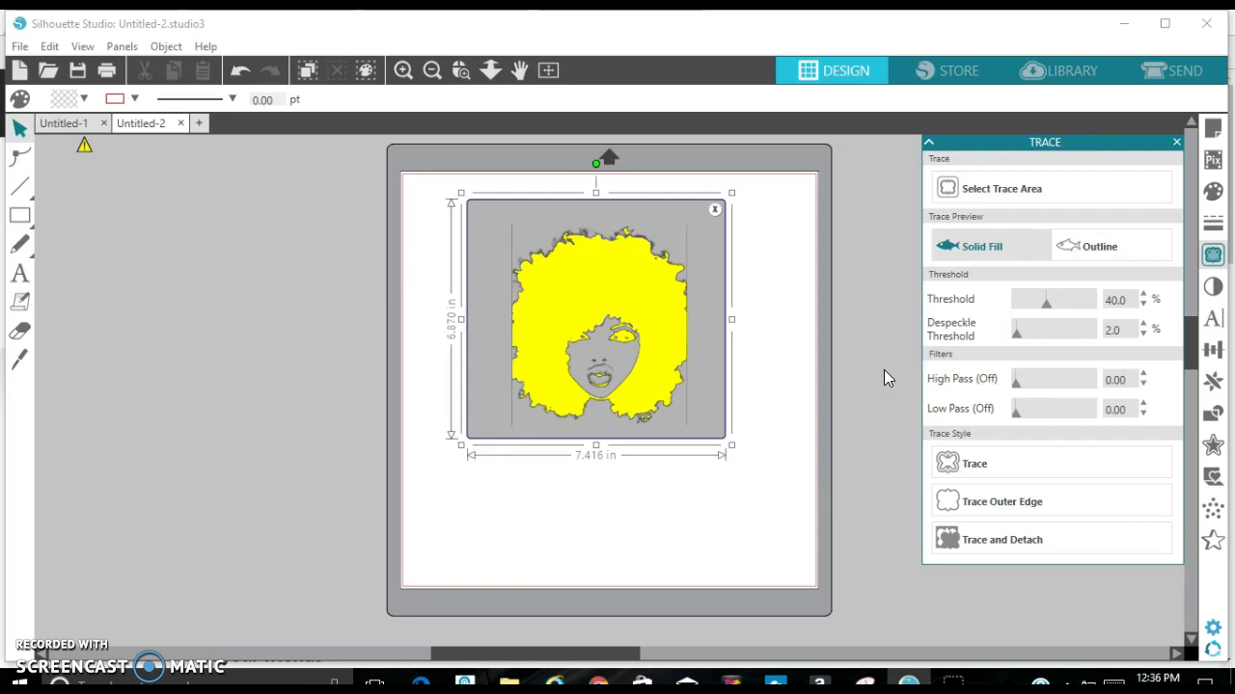
- Trace the portrait and move the original curly fro image off the page
left_click(958, 467)
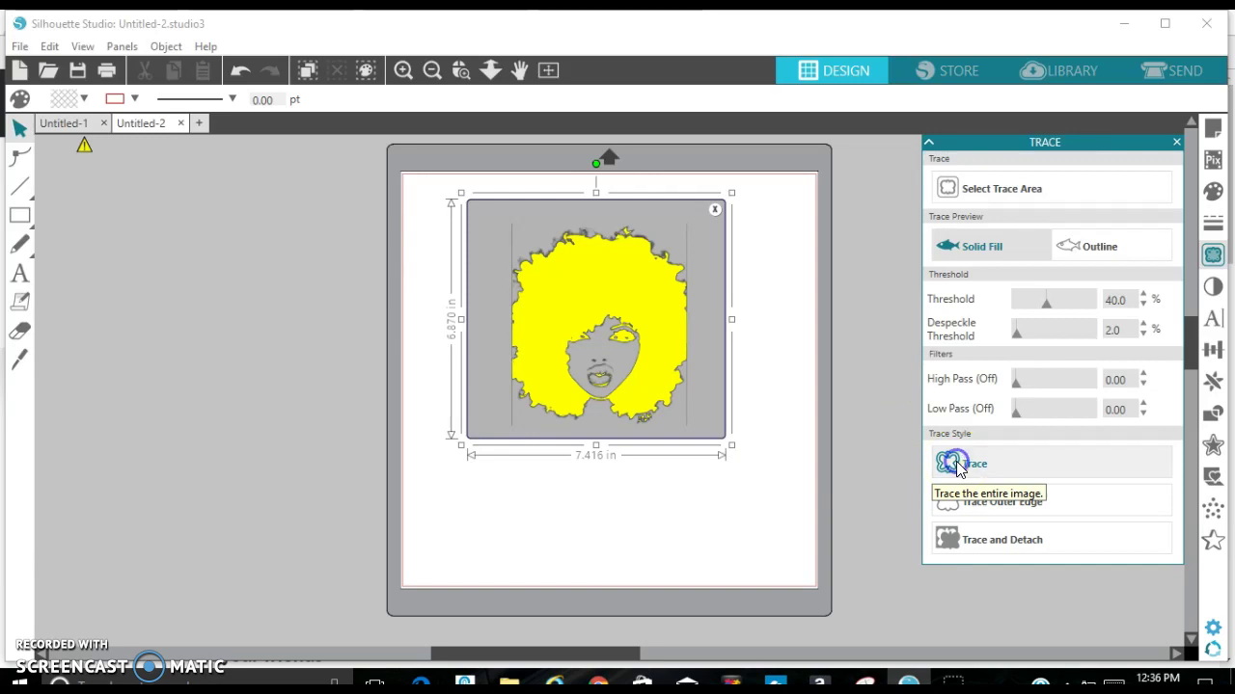
left_click(709, 297)
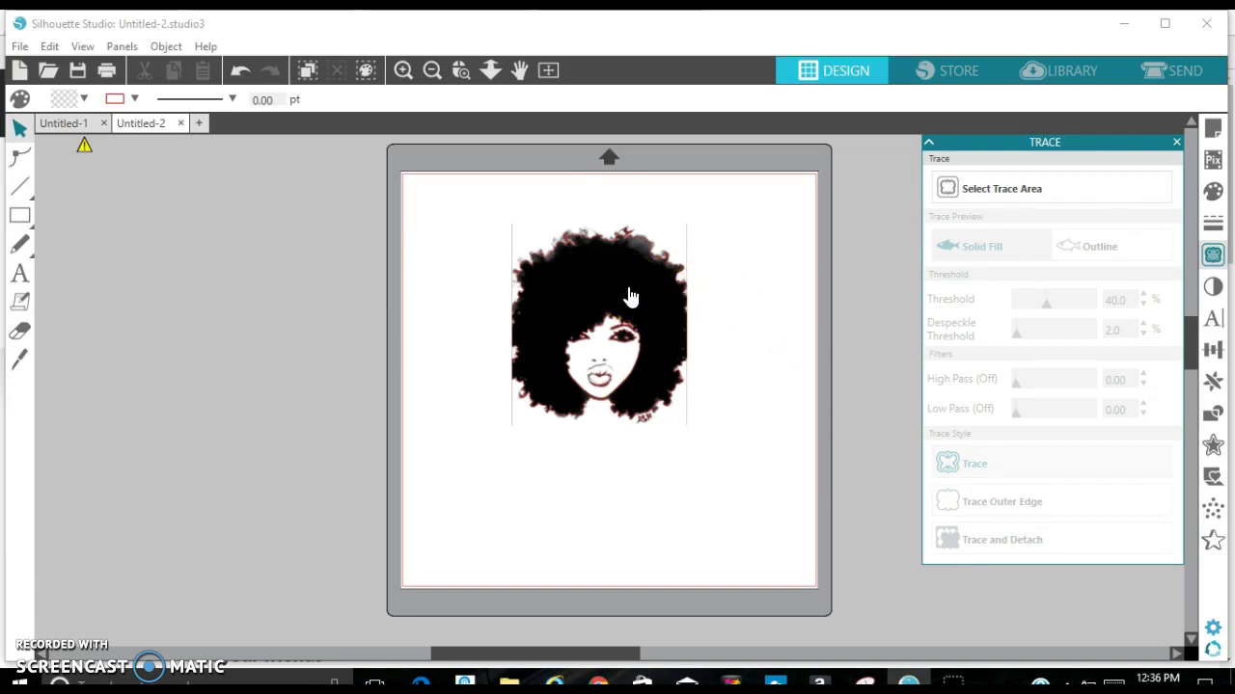
mouse_move(628, 278)
left_mouse_down()
mouse_move(627, 237)
mouse_move(612, 234)
mouse_move(512, 261)
mouse_move(383, 321)
mouse_move(307, 313)
left_mouse_up()
left_click(540, 256)
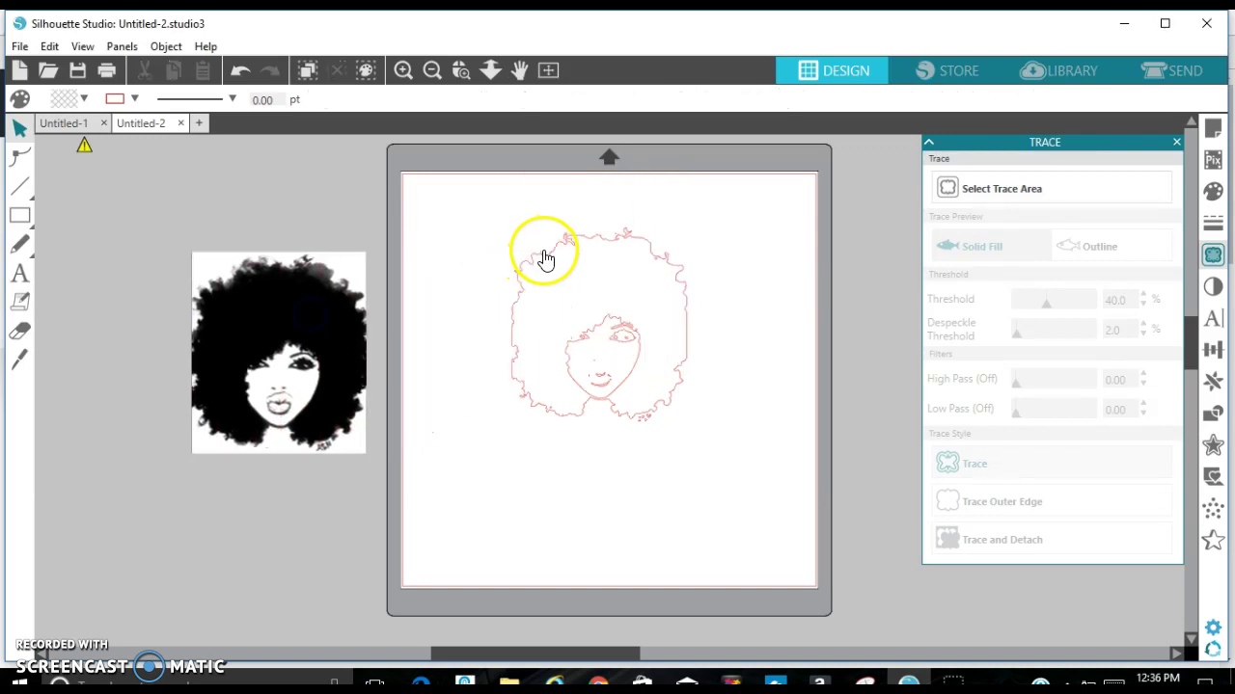
- Fill the red 5.020 x 5.573 in traced outline solid black
left_click(546, 260)
left_click(546, 260)
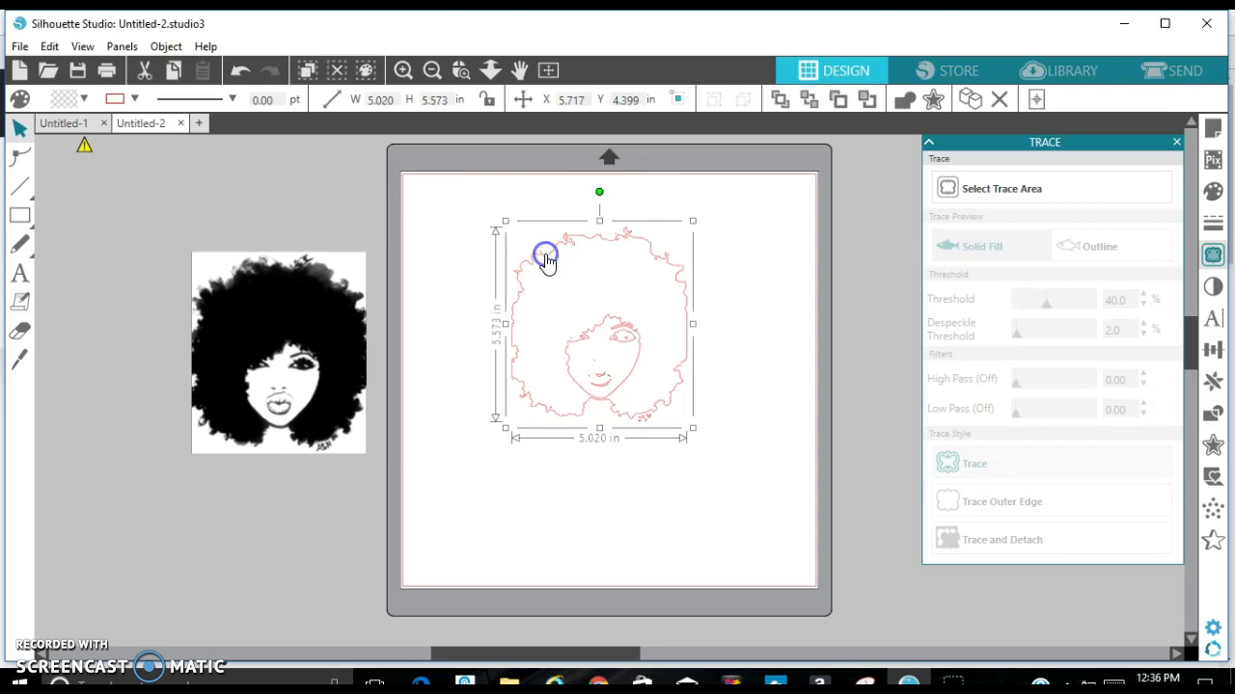
left_click(1216, 190)
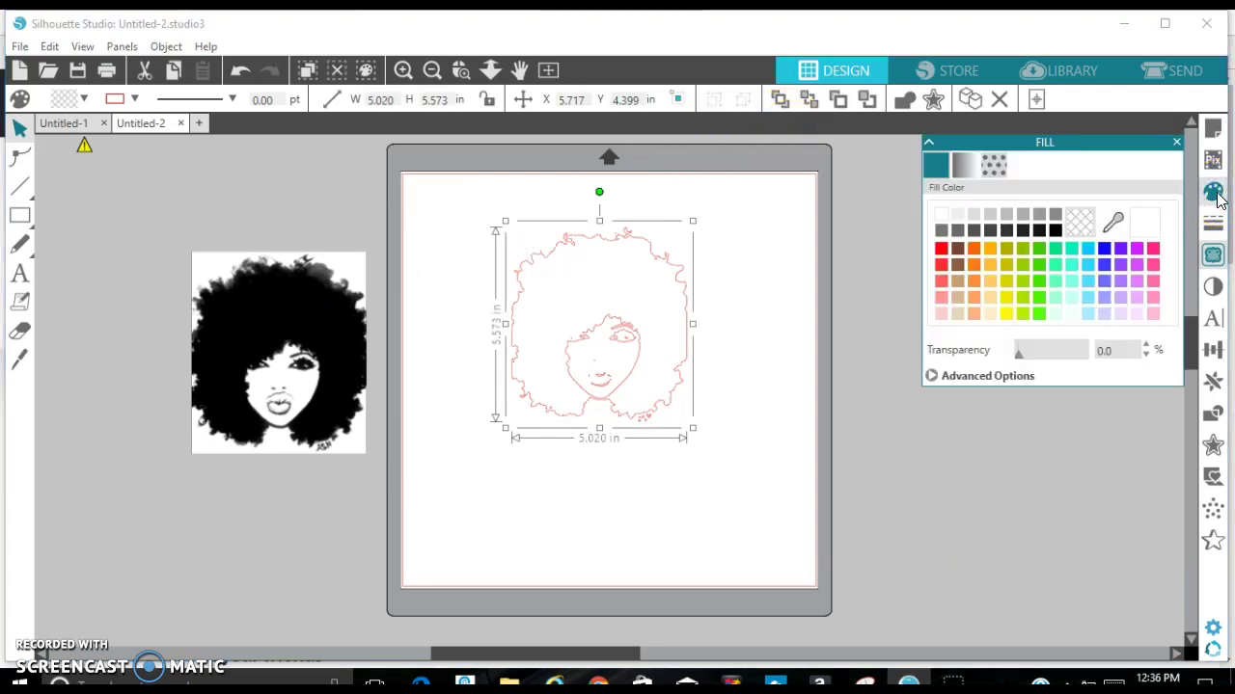
left_click(1059, 231)
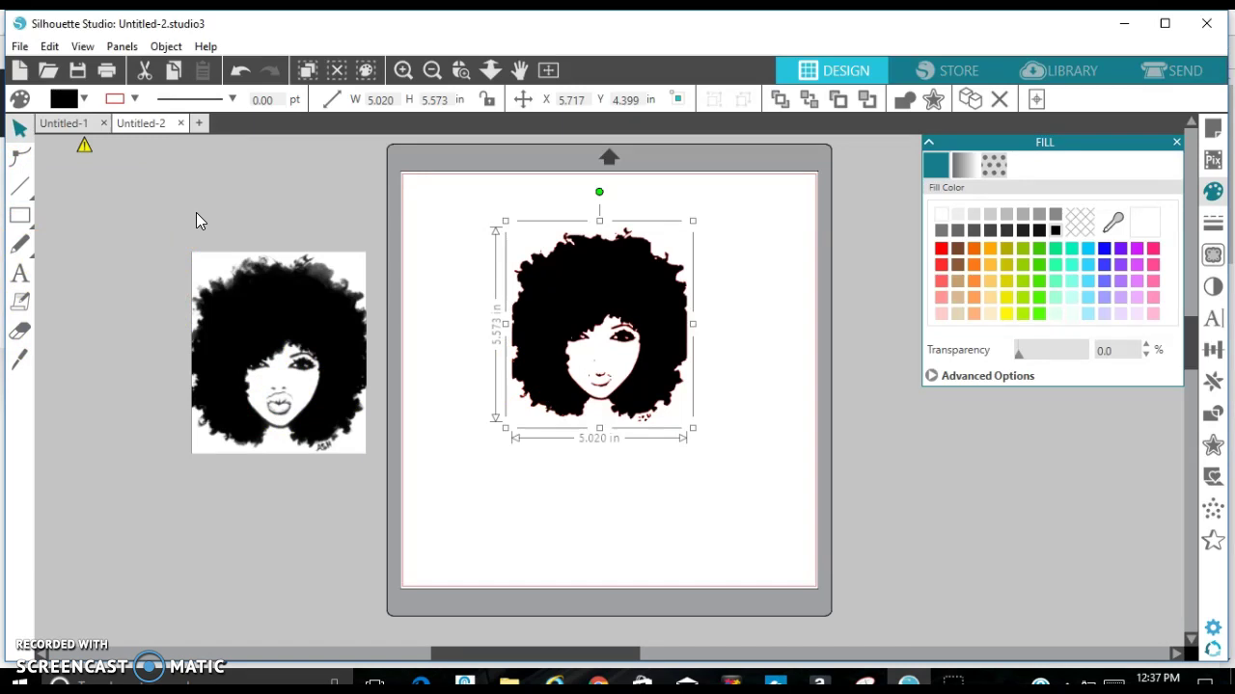
left_click(287, 188)
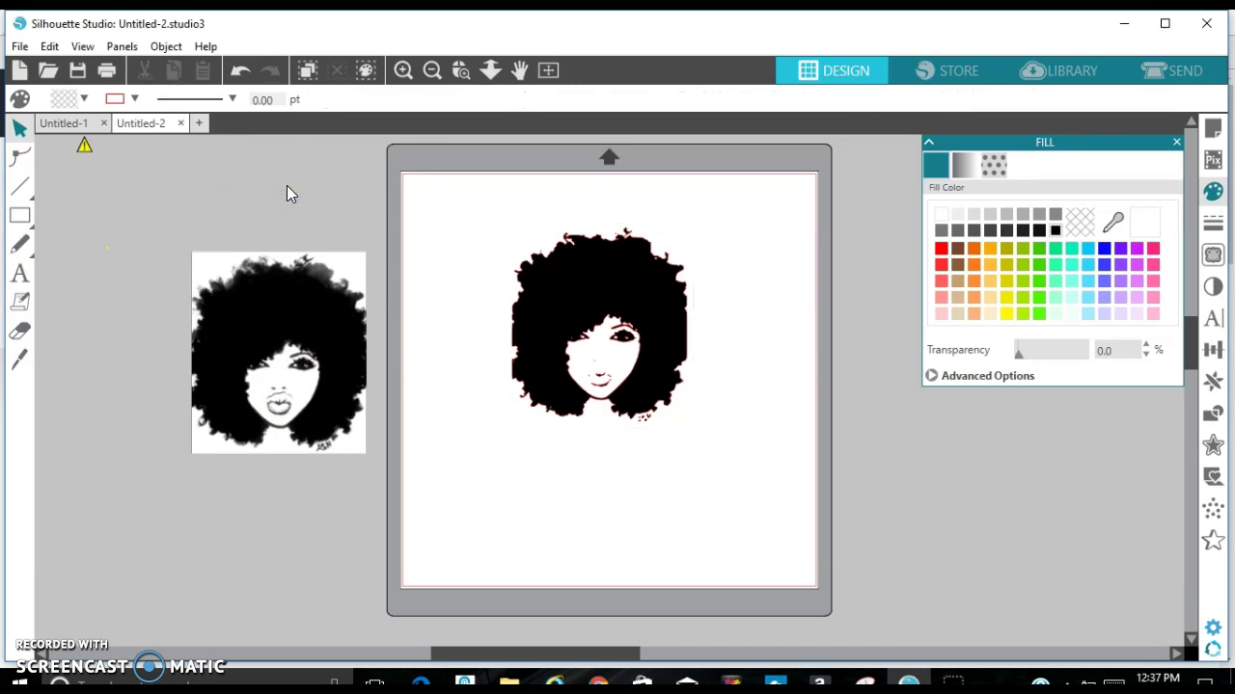
mouse_move(309, 187)
left_mouse_down()
mouse_move(640, 226)
mouse_move(648, 239)
mouse_move(550, 249)
left_mouse_up()
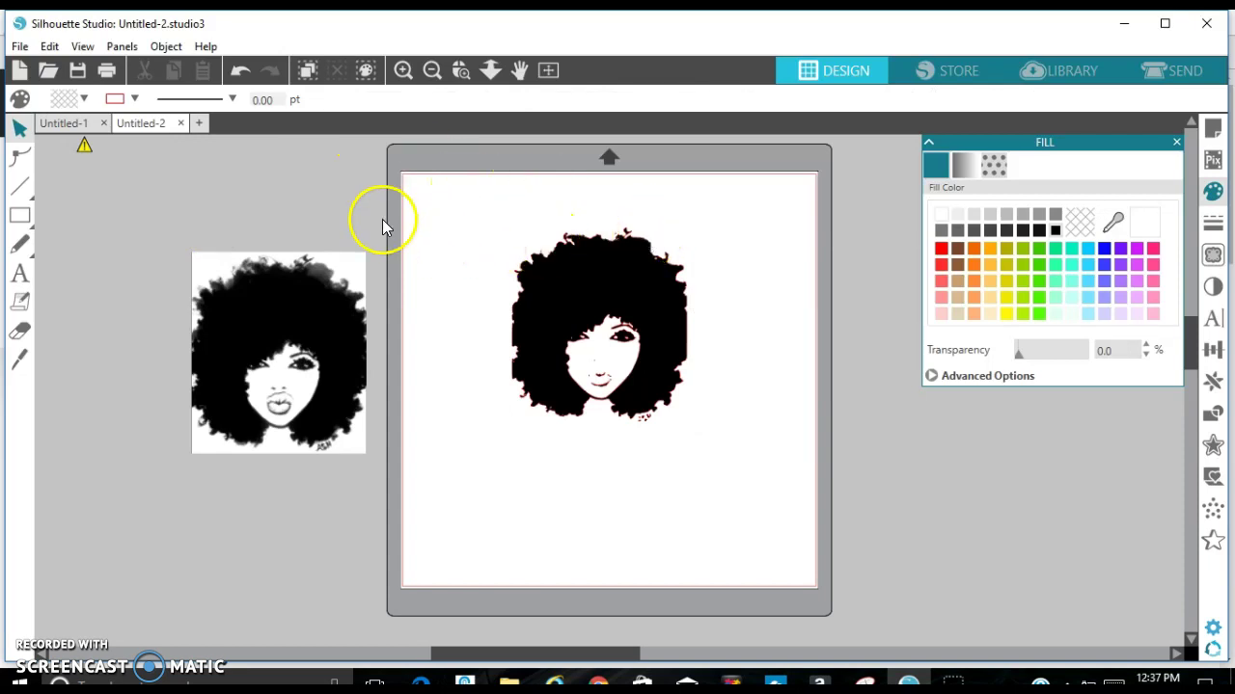
- Draw a tiny 0.130 x 0.104 in ellipse off the mat and select it
left_click(25, 220)
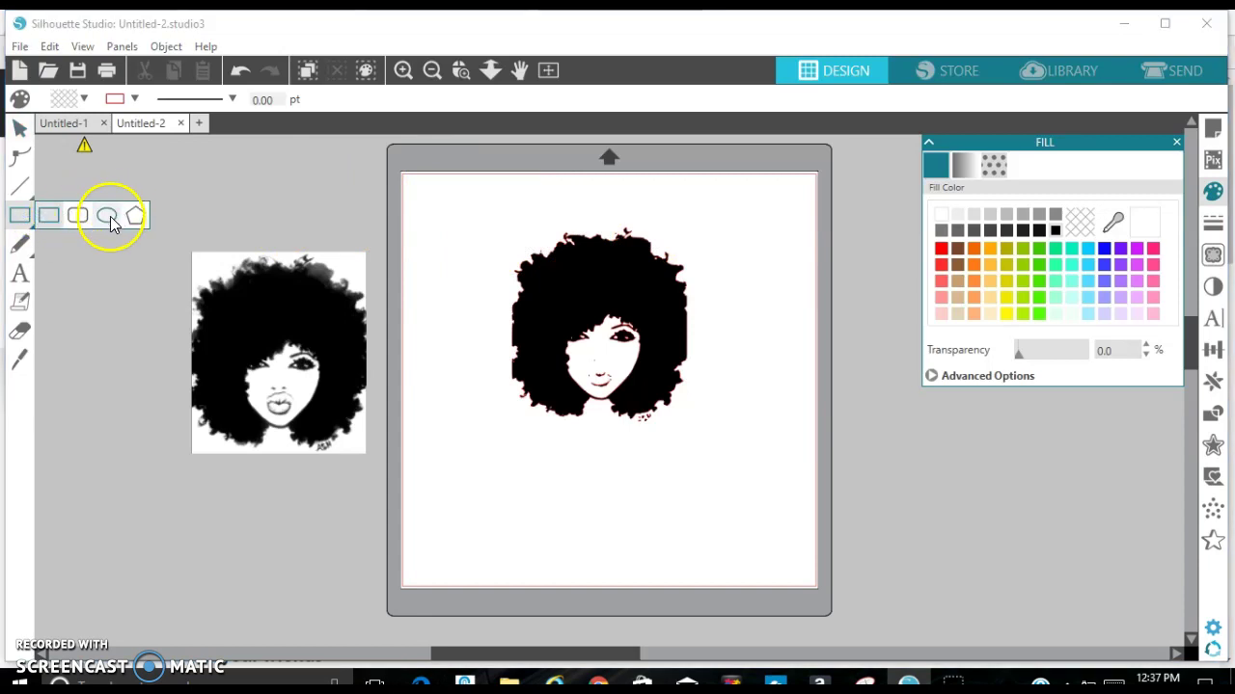
left_click(107, 214)
left_click(110, 216)
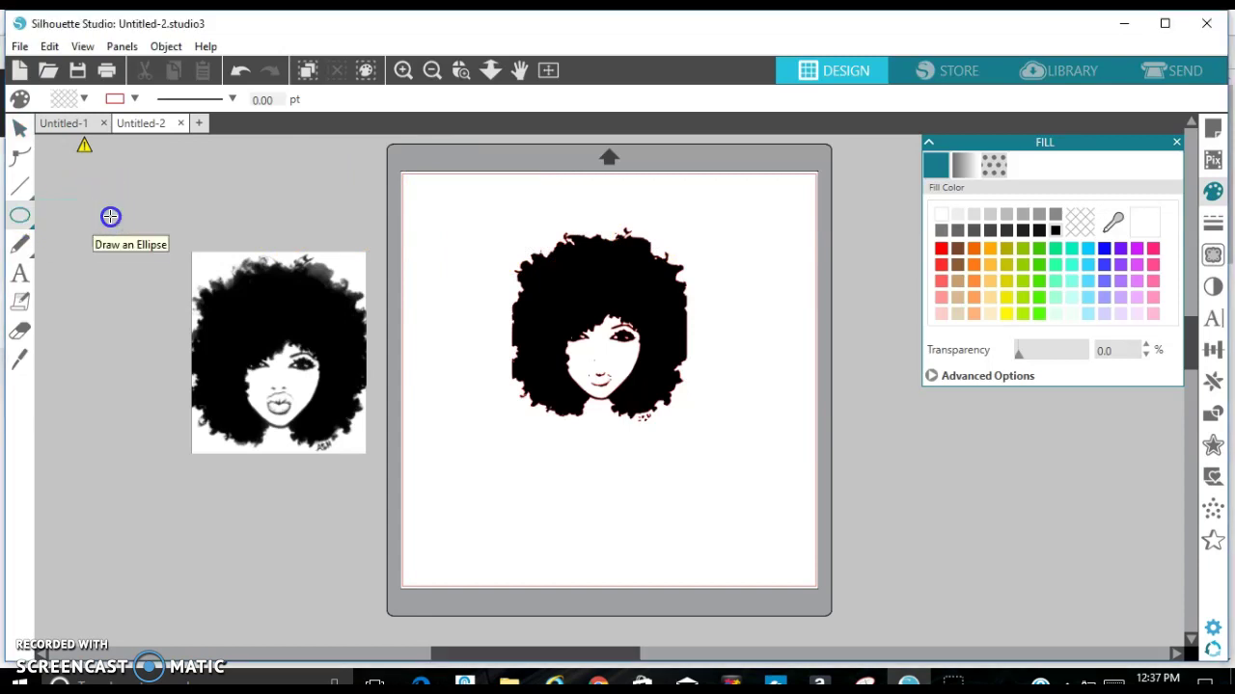
left_click_drag(110, 216, 115, 220)
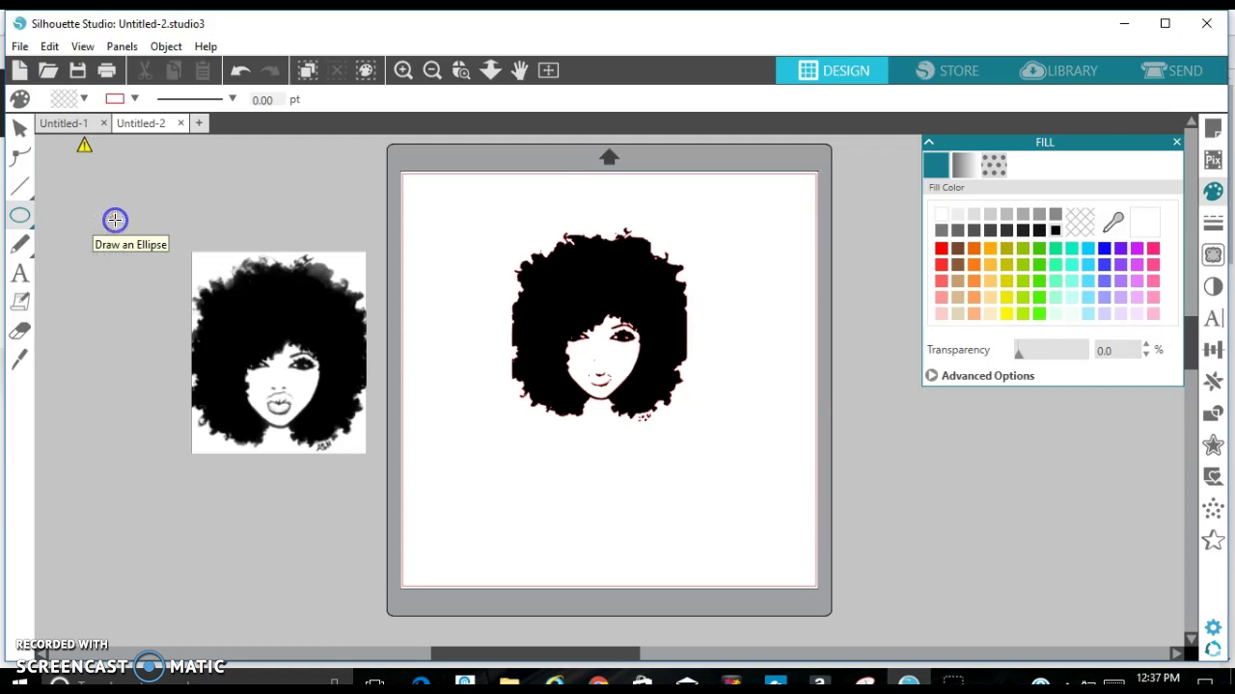
left_click(14, 128)
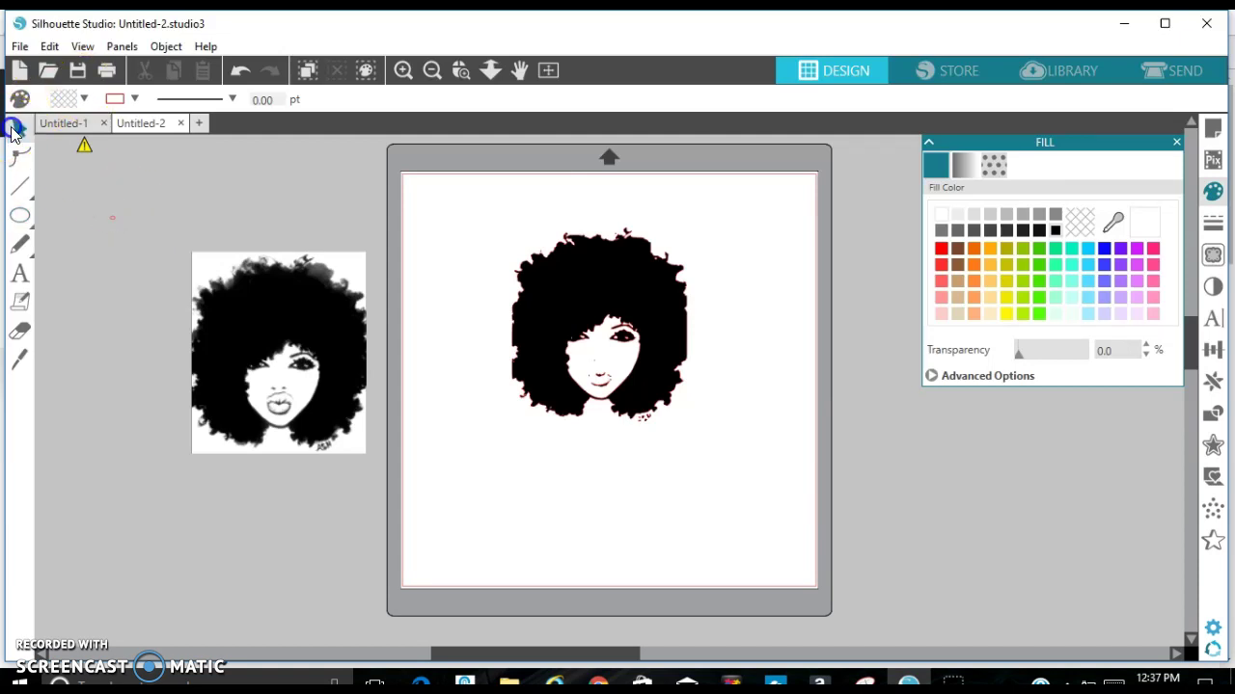
left_click(112, 219)
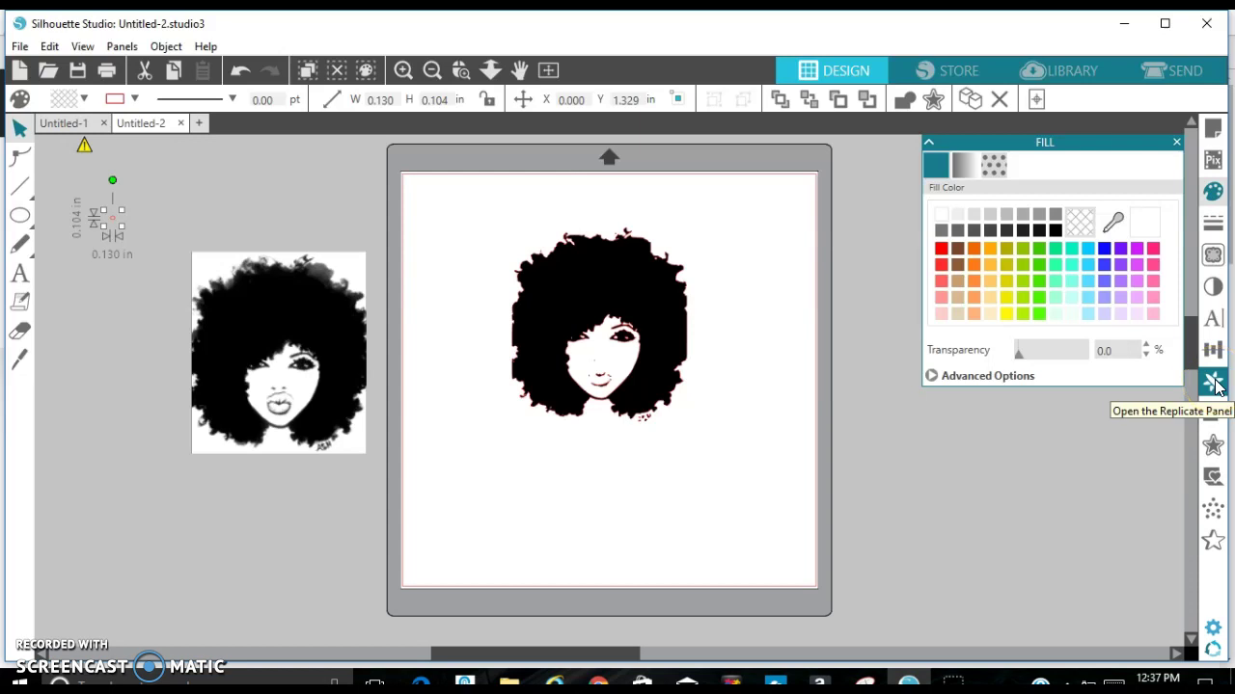
- Duplicate the tiny ellipse to its right using Replicate
left_click(1214, 385)
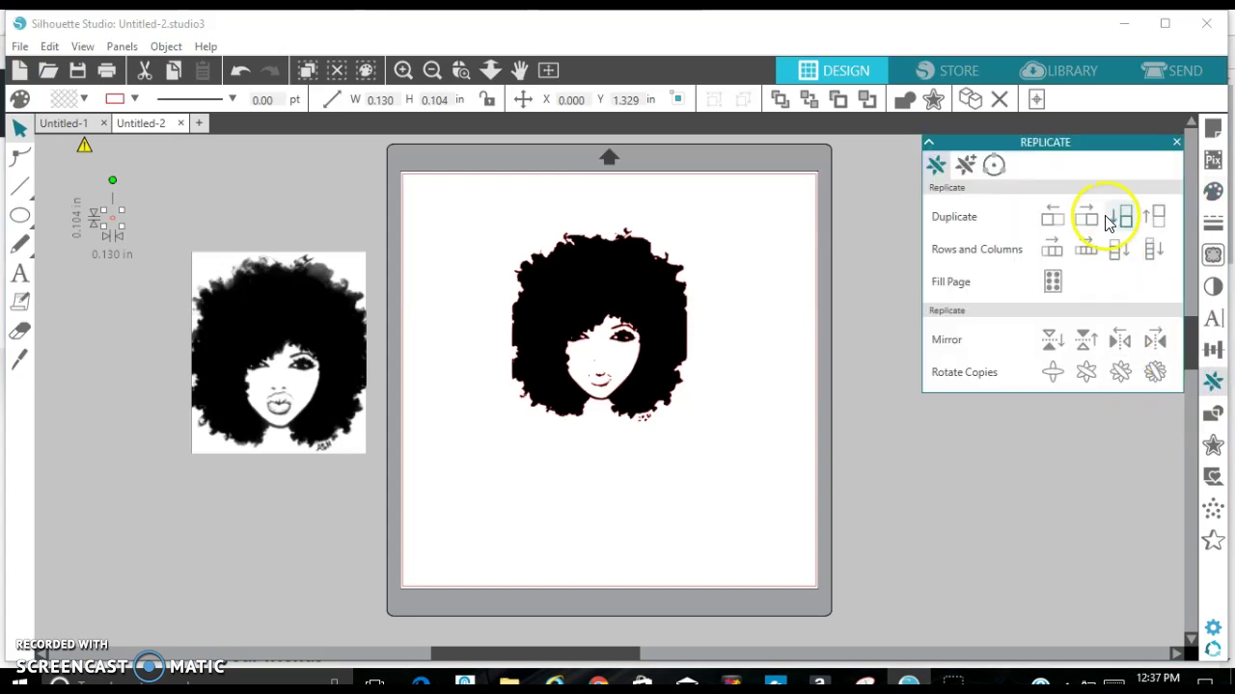
left_click(1093, 224)
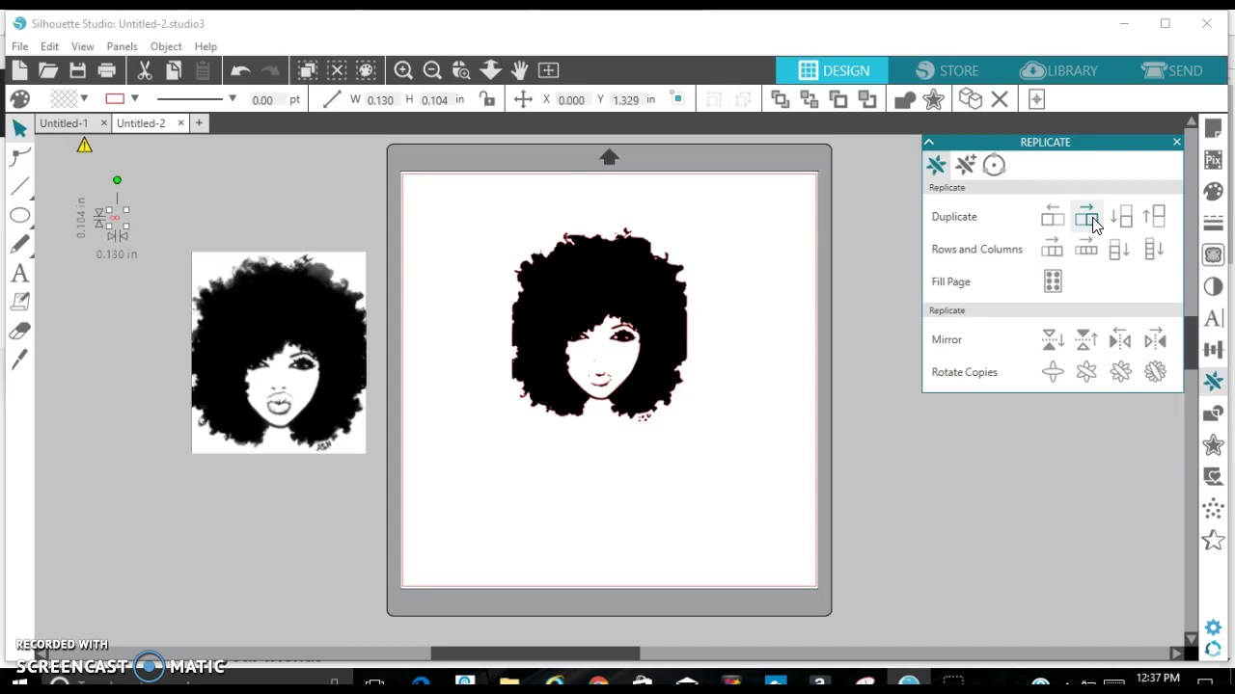
left_click(1092, 223)
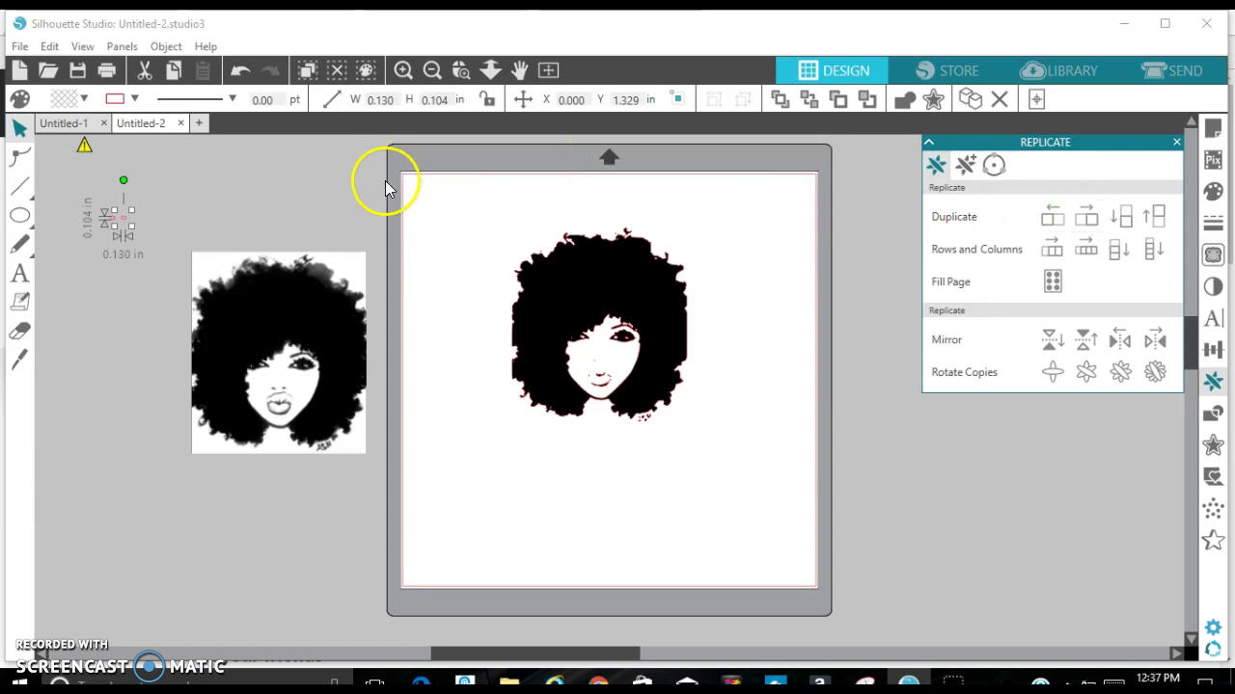
- Select both small ellipses and fill them solid black
left_click(338, 183)
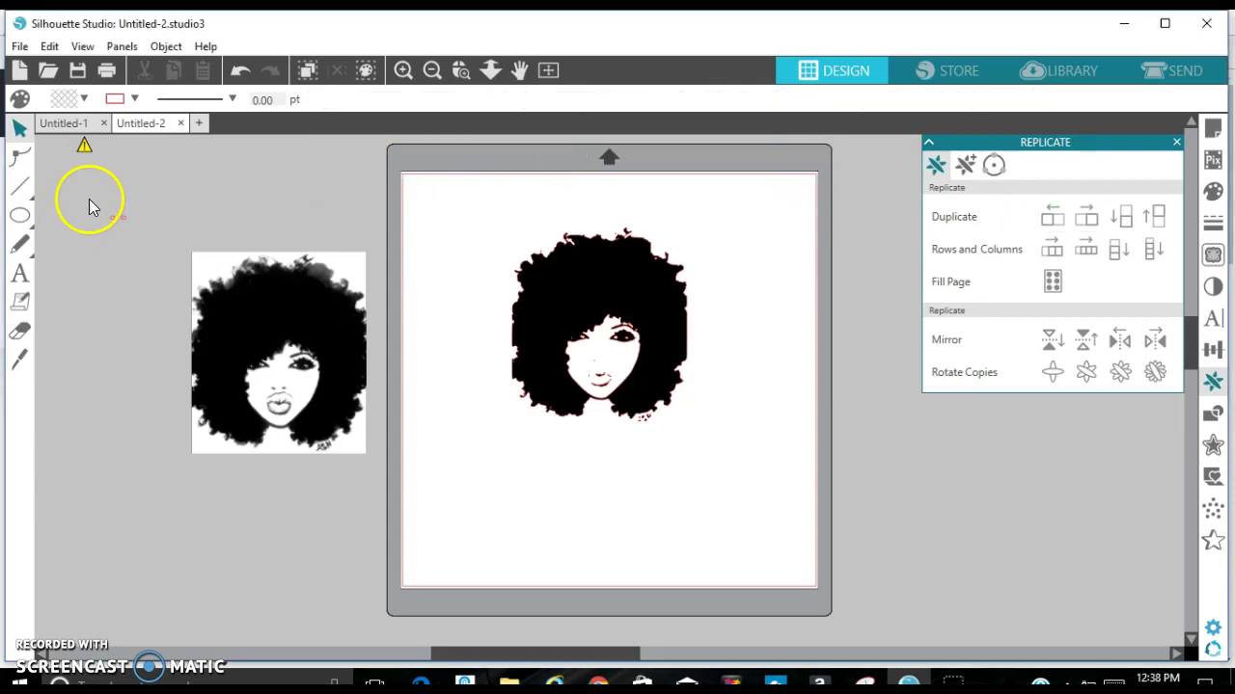
left_click_drag(90, 207, 146, 234)
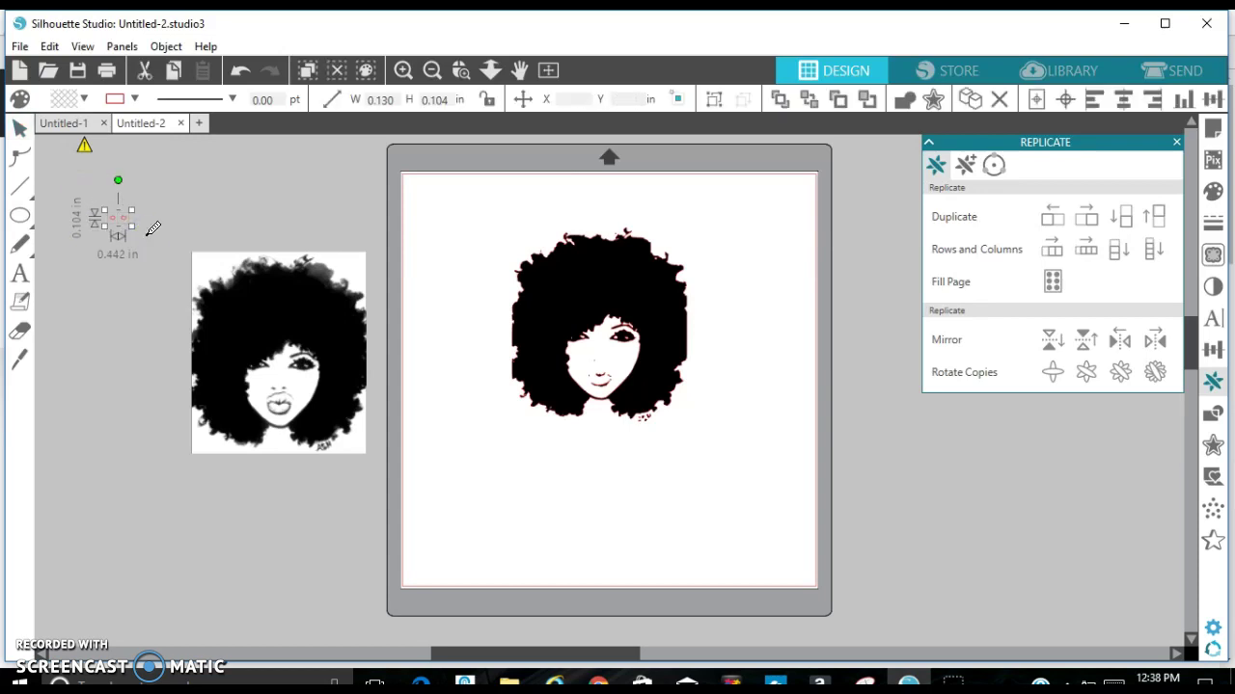
left_click(125, 224)
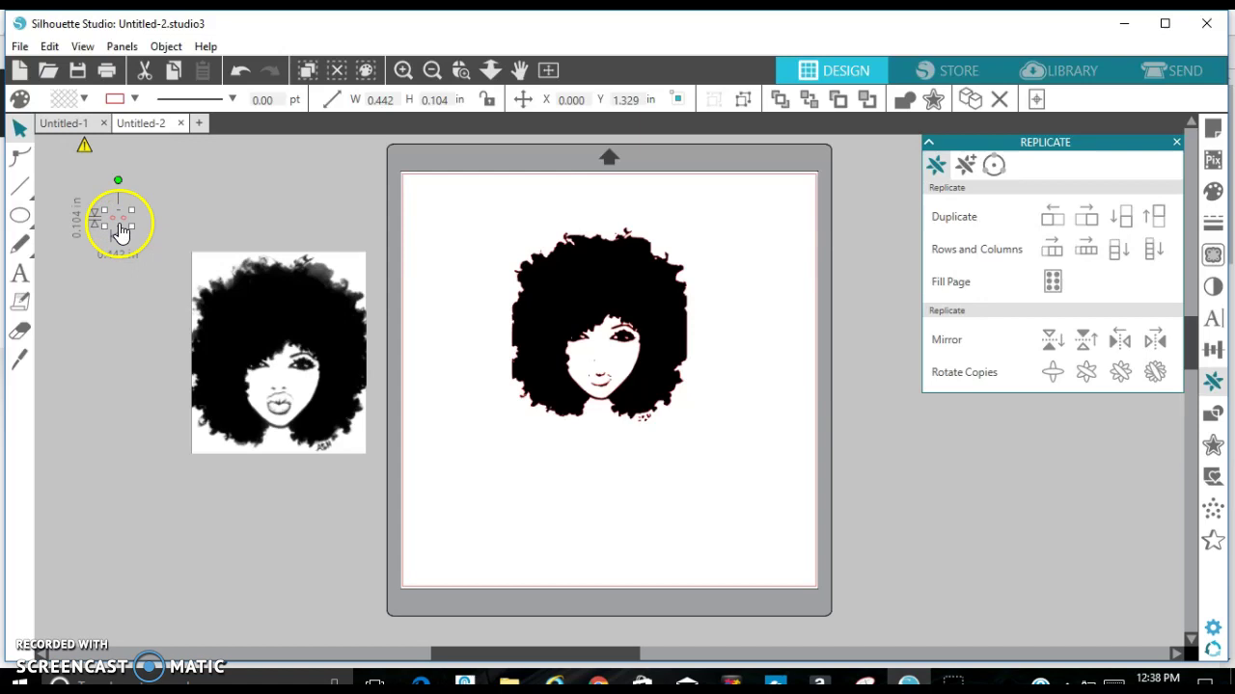
left_click(1212, 194)
left_click(1044, 157)
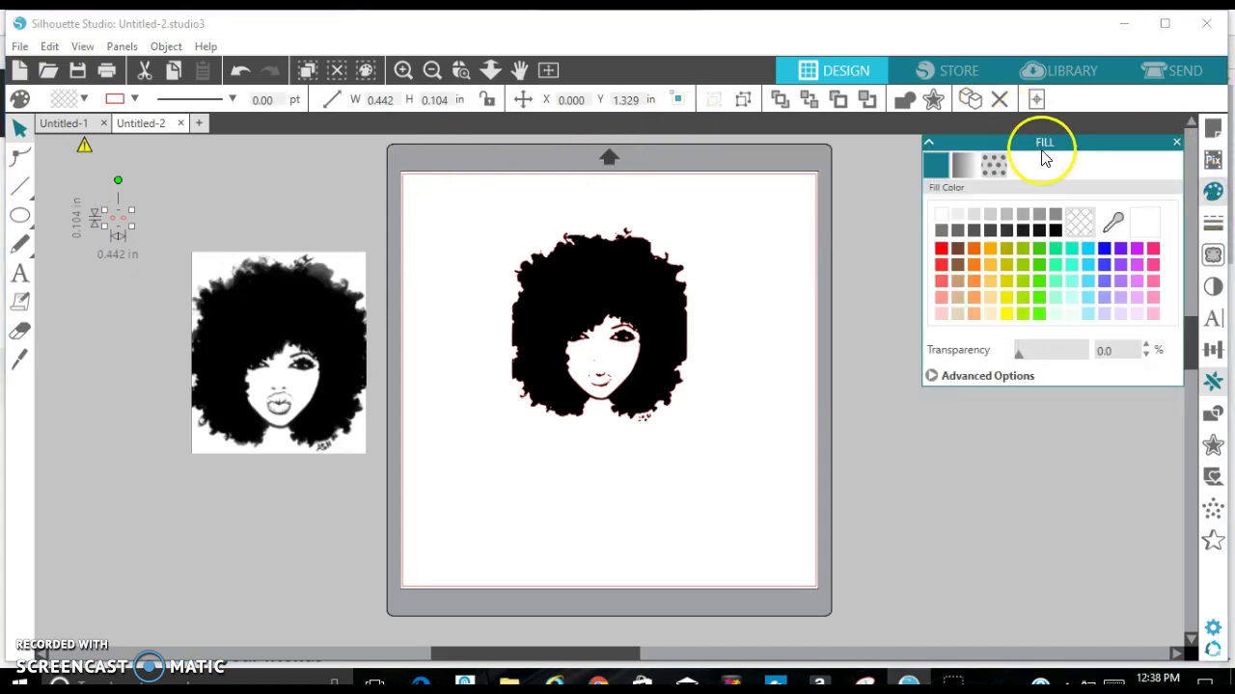
left_click(1054, 229)
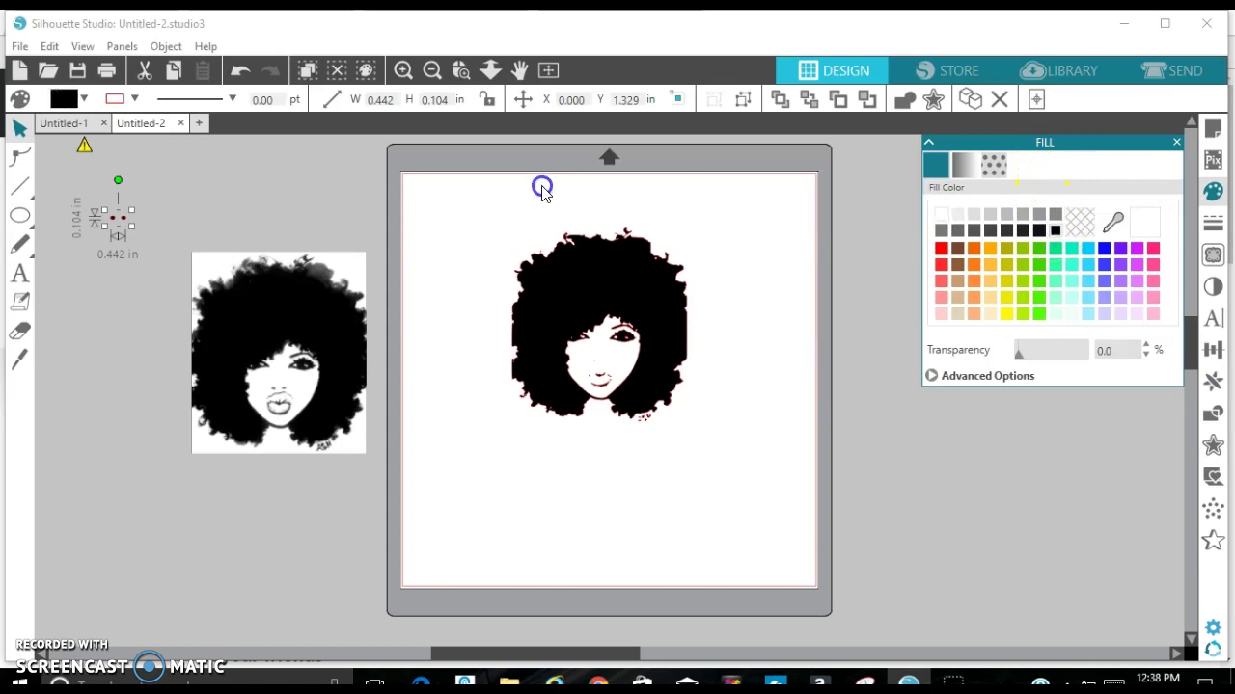
- Move the black nostril pair onto the woman's nose, nudging it slightly down
left_click(123, 222)
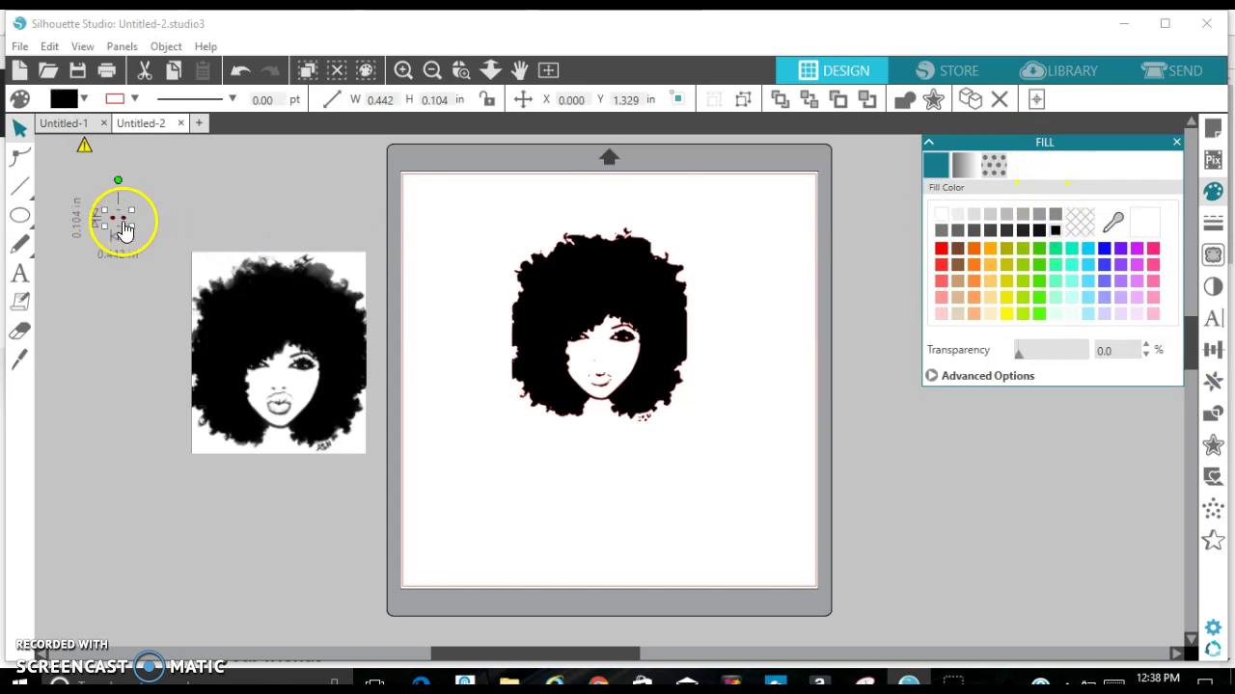
left_click_drag(123, 224, 611, 364)
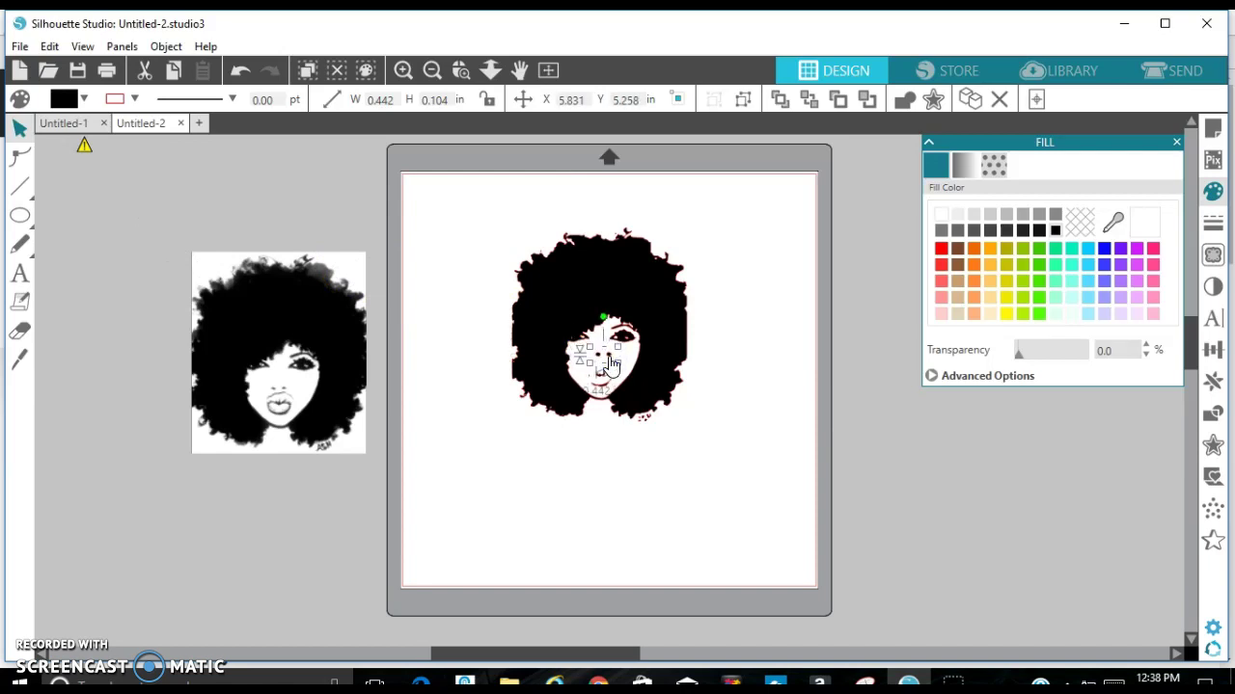
key("Down")
key("Down")
key("Down")
key("Down")
key("Down")
key("Down")
left_click(876, 385)
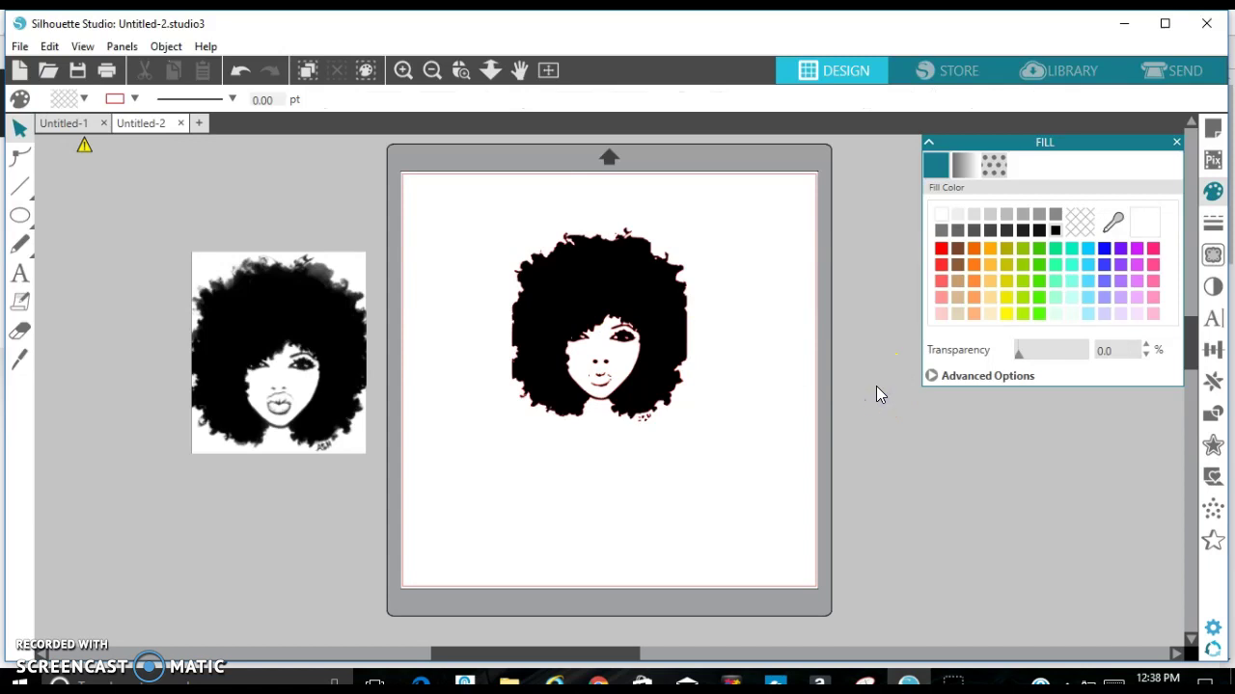
- Shrink the nostril pair to 0.345 x 0.081 in and nudge it slightly left
left_click(597, 365)
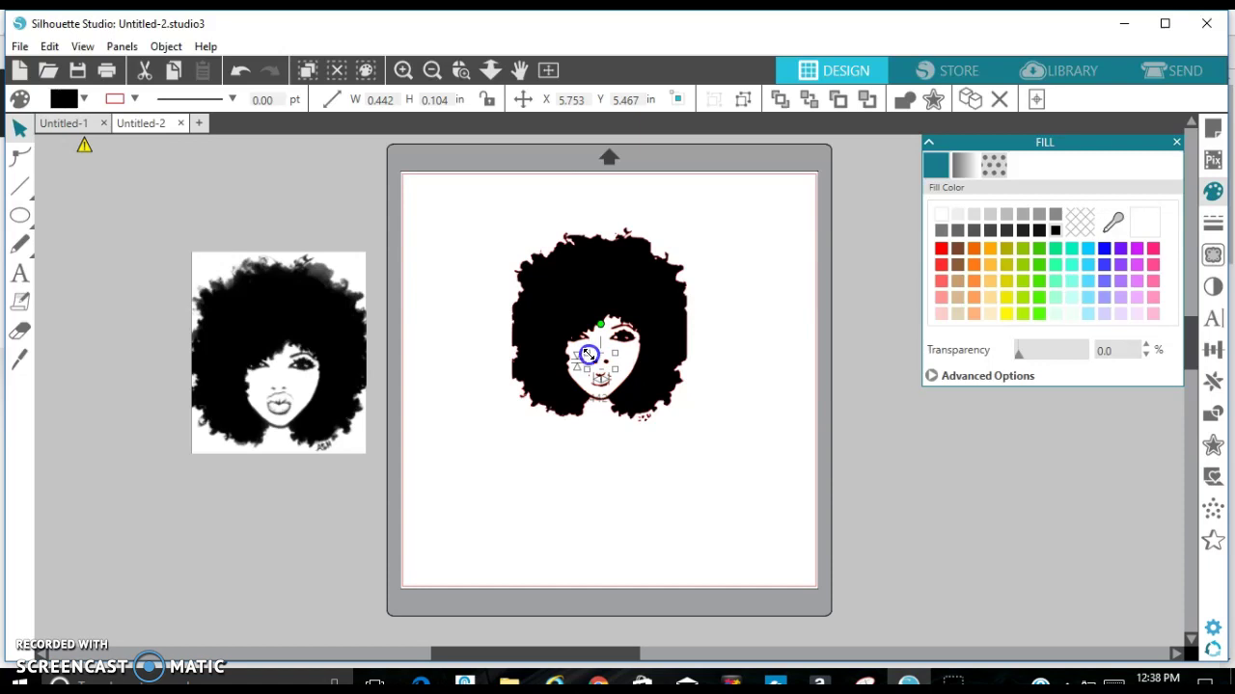
left_click_drag(592, 355, 592, 357)
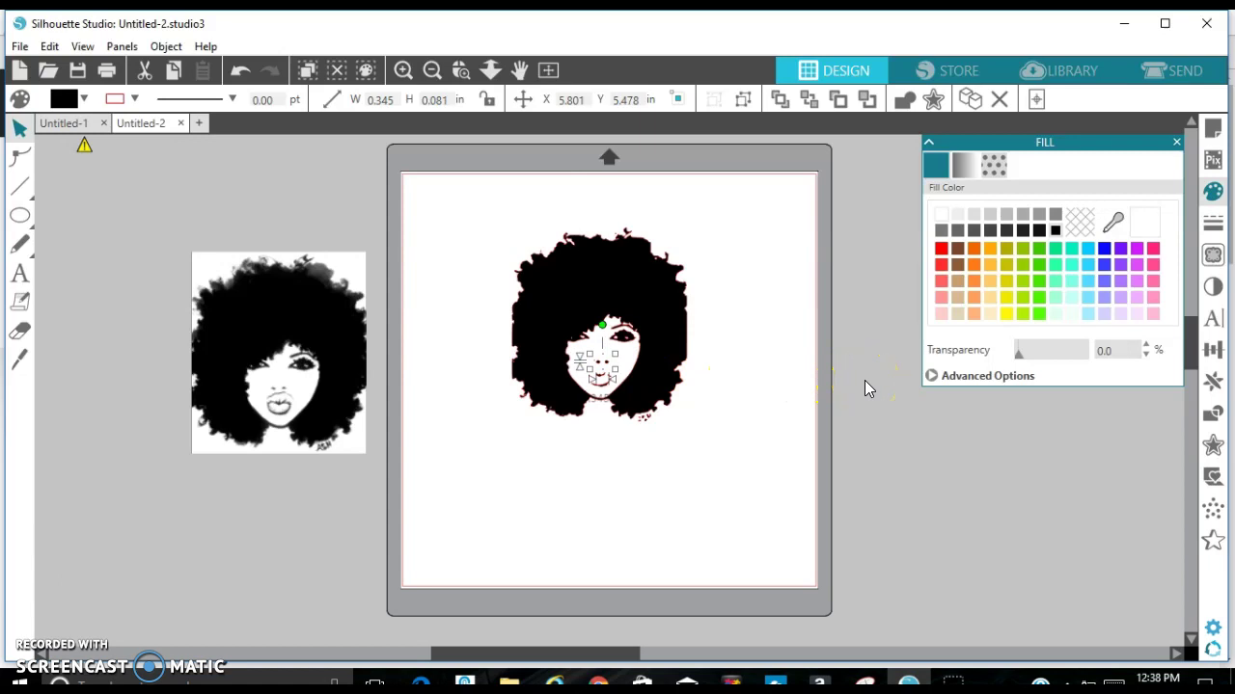
key("Left")
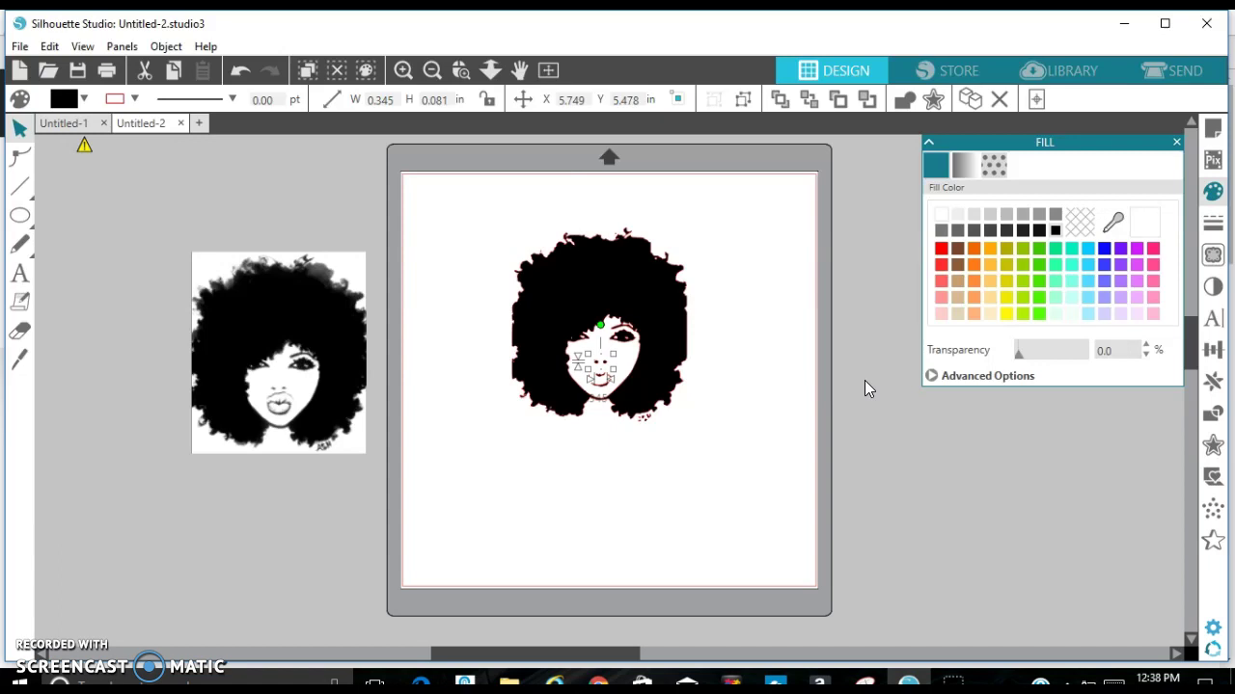
left_click(864, 384)
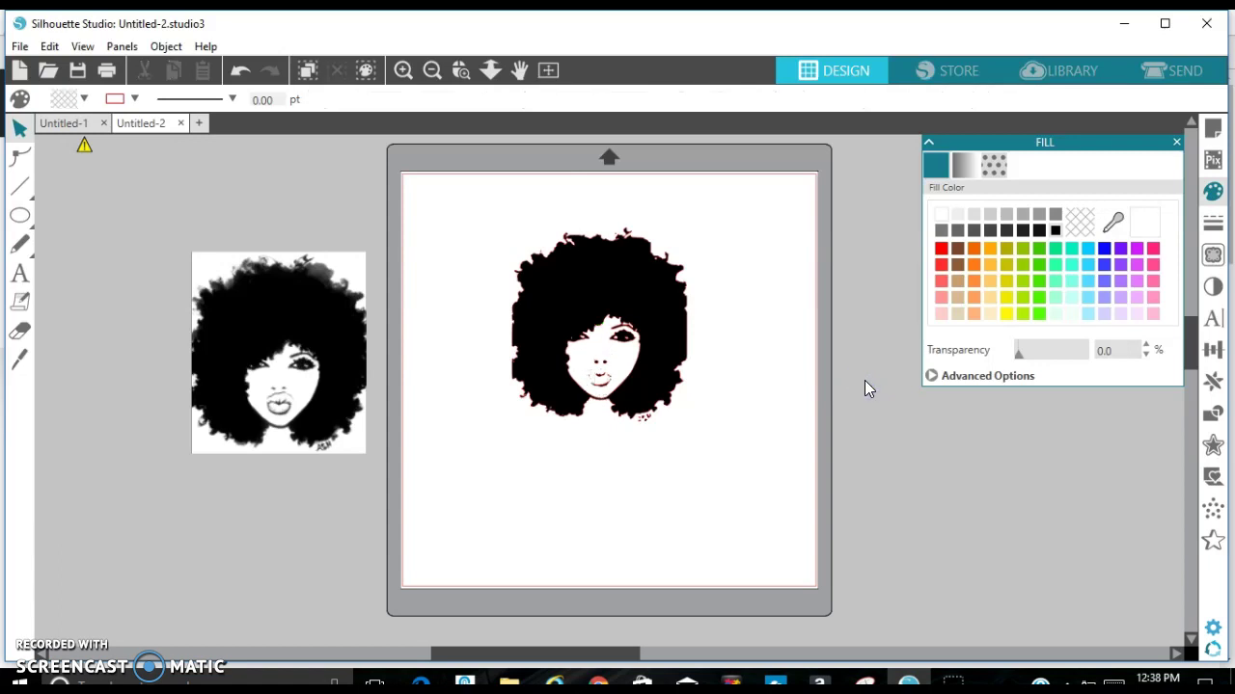
- Select the whole portrait with its nostrils and view its line colour swatches
left_click(494, 207)
left_click_drag(494, 206, 714, 442)
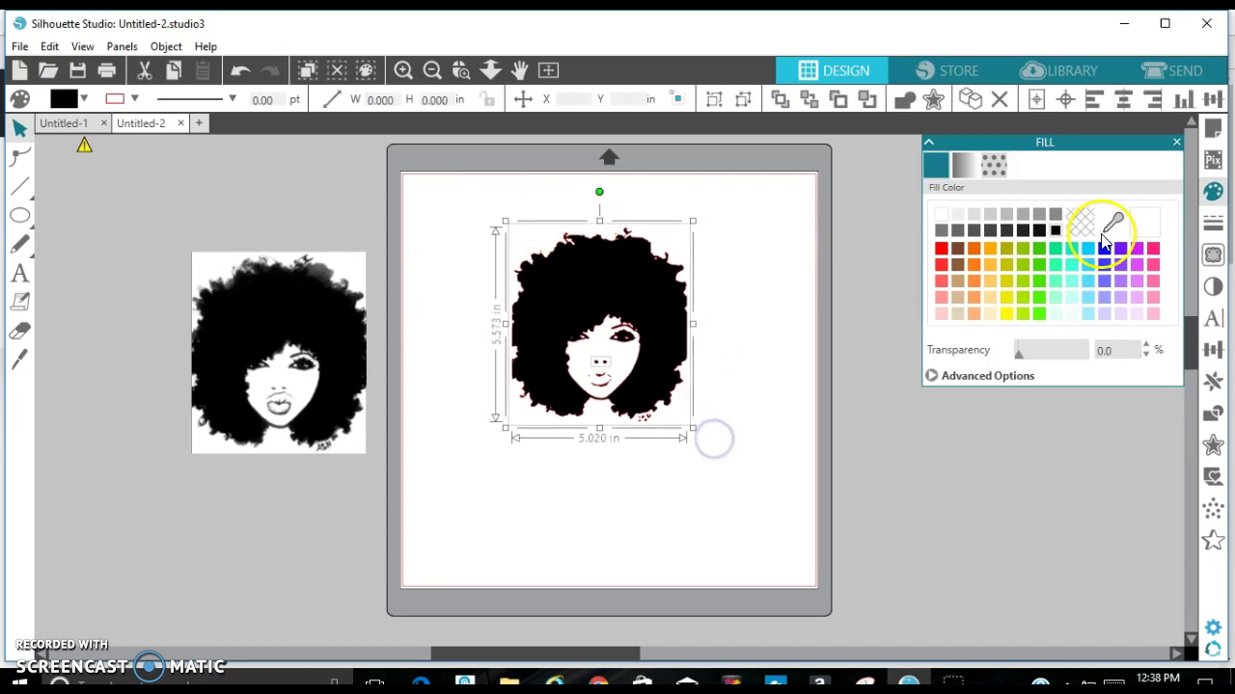
left_click(1212, 223)
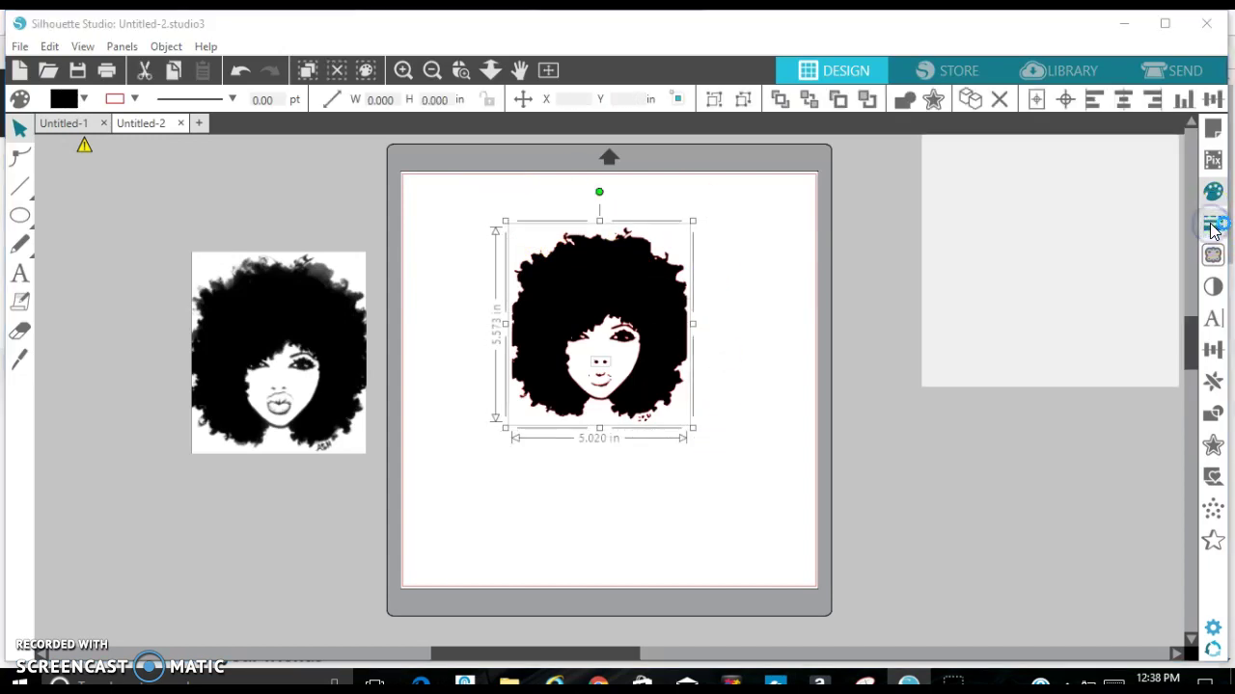
left_click(950, 174)
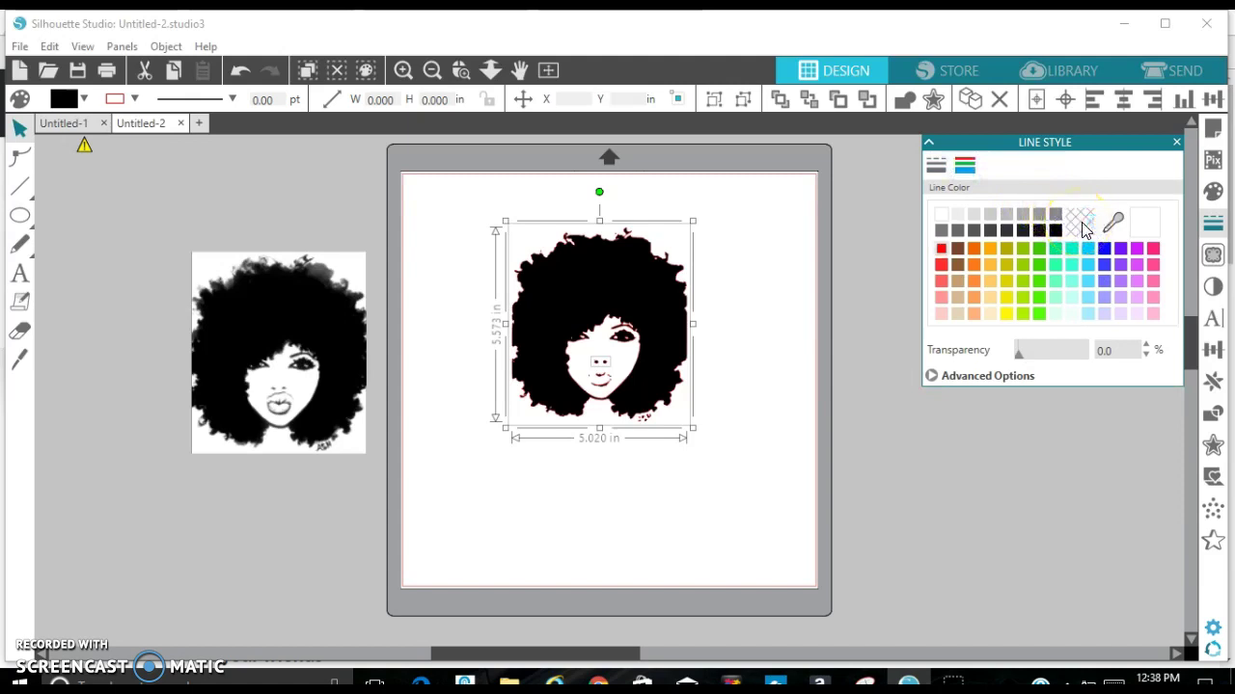
left_click(879, 277)
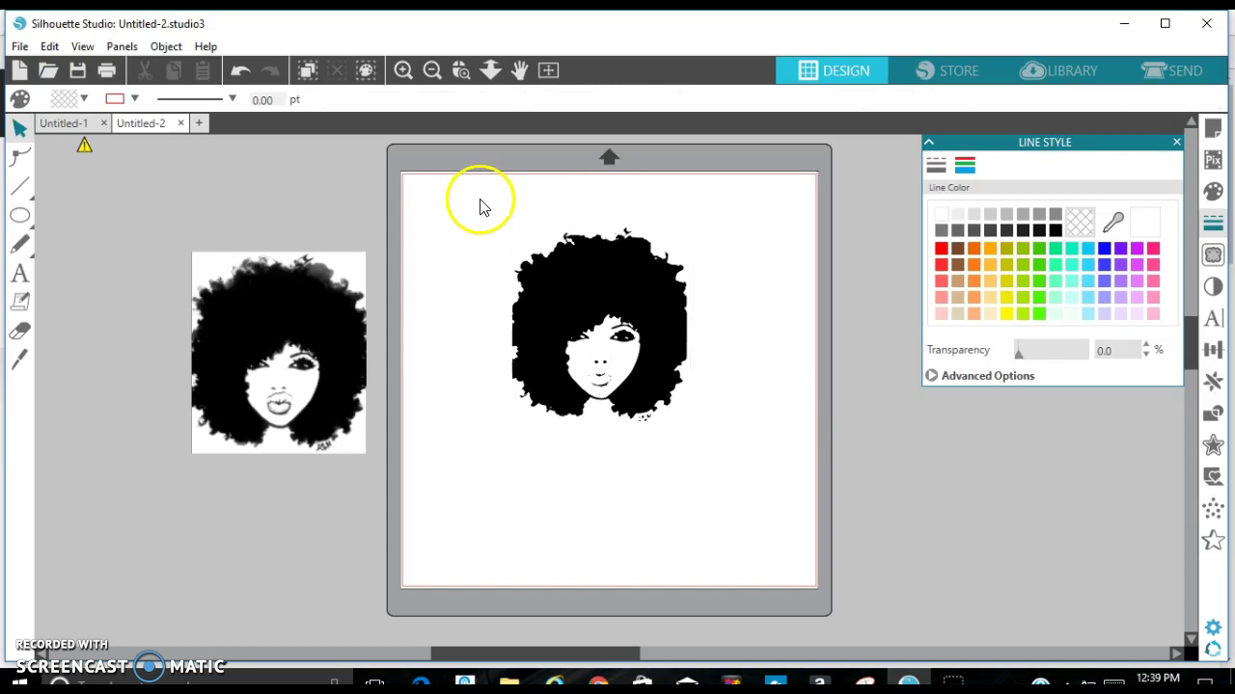
- Group the traced portrait and nostrils into one 5.020 x 5.573 in object
left_click_drag(478, 201, 694, 467)
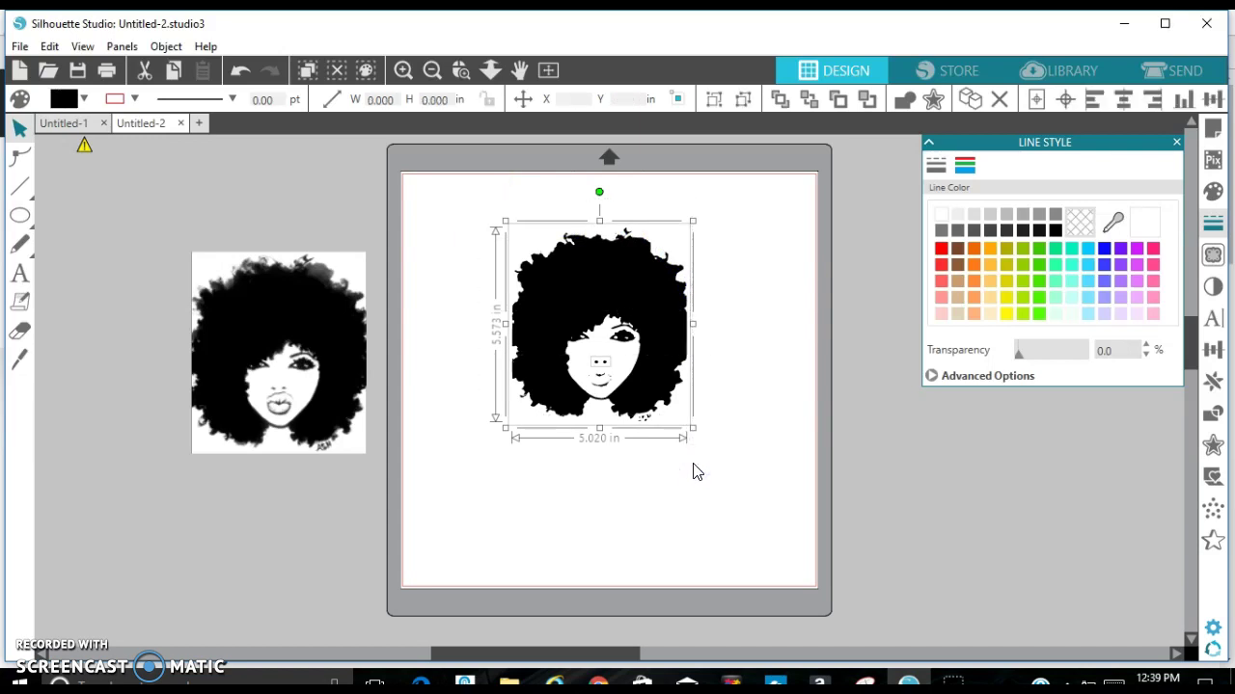
left_click(166, 46)
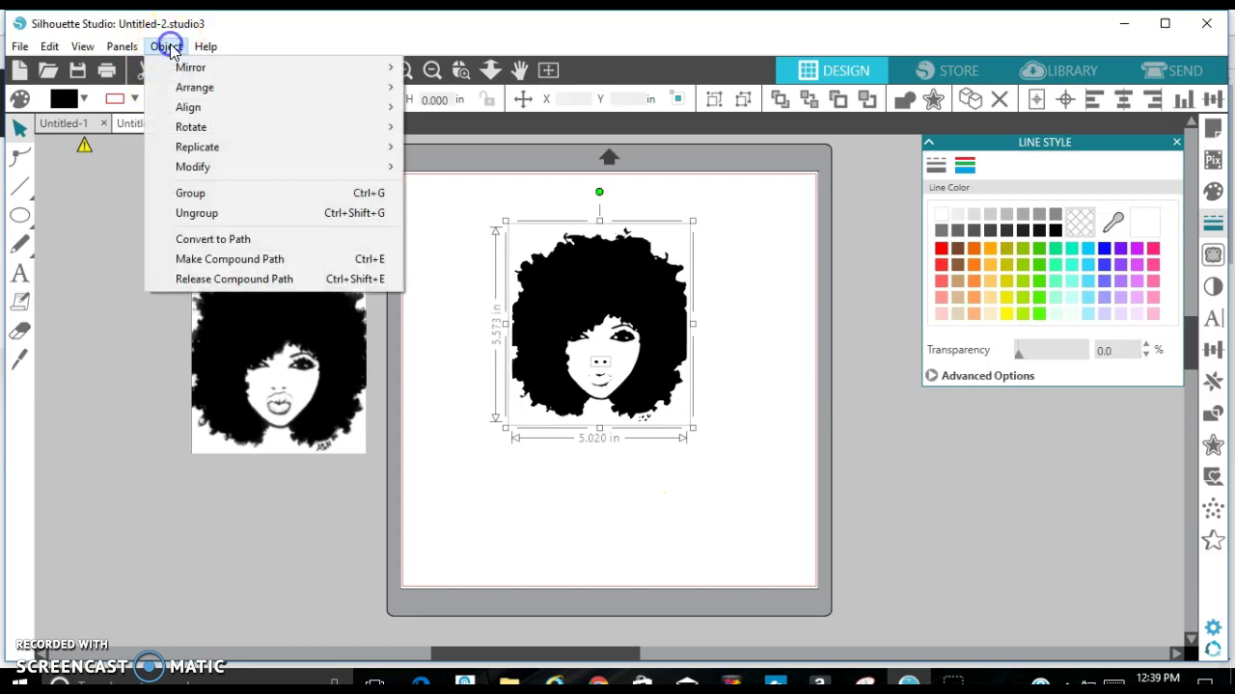
left_click(204, 195)
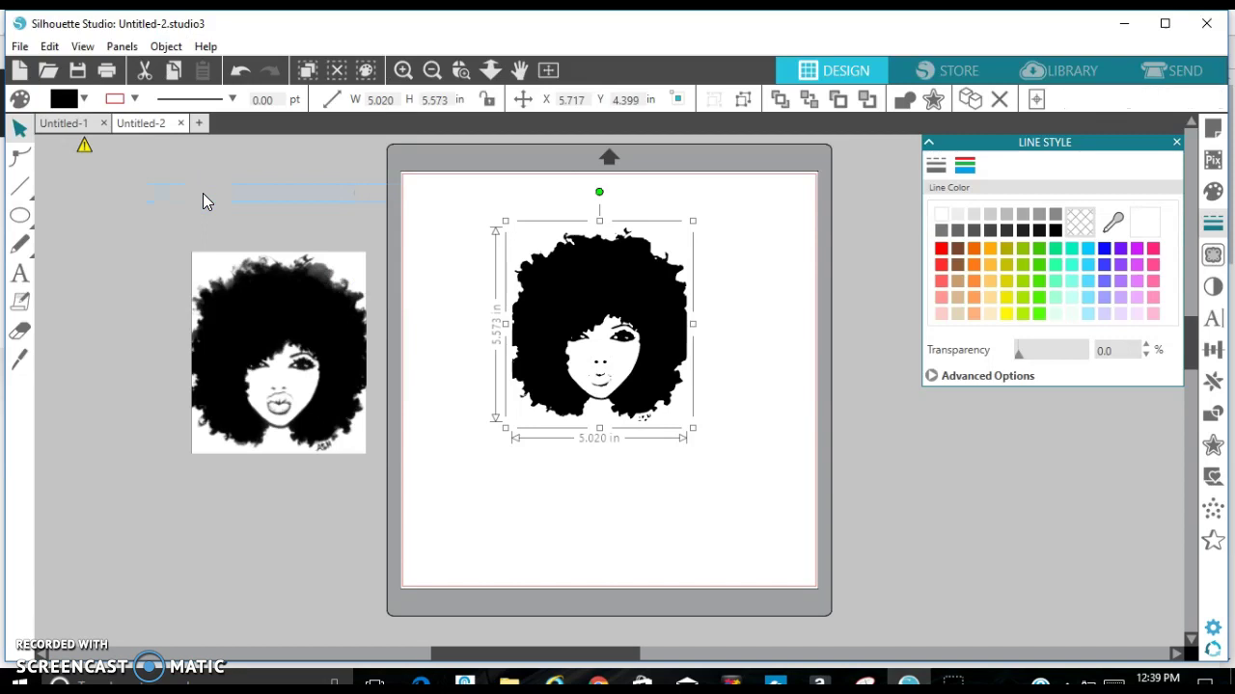
left_click(843, 319)
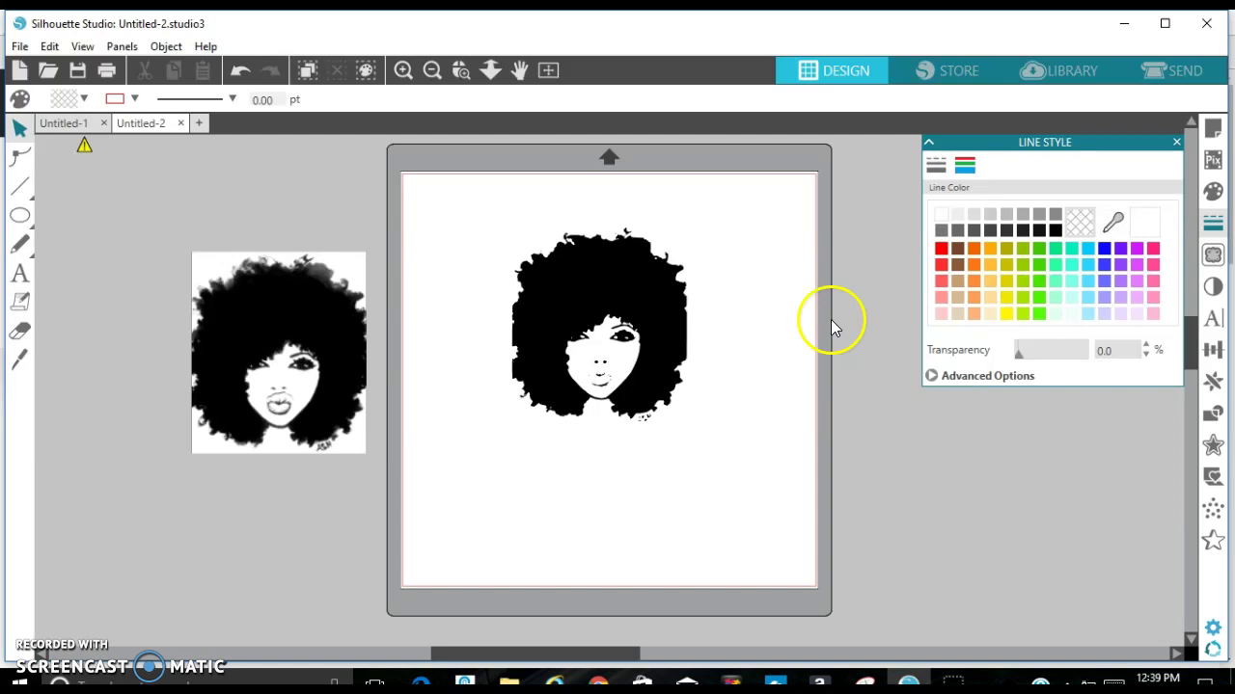
left_click(20, 278)
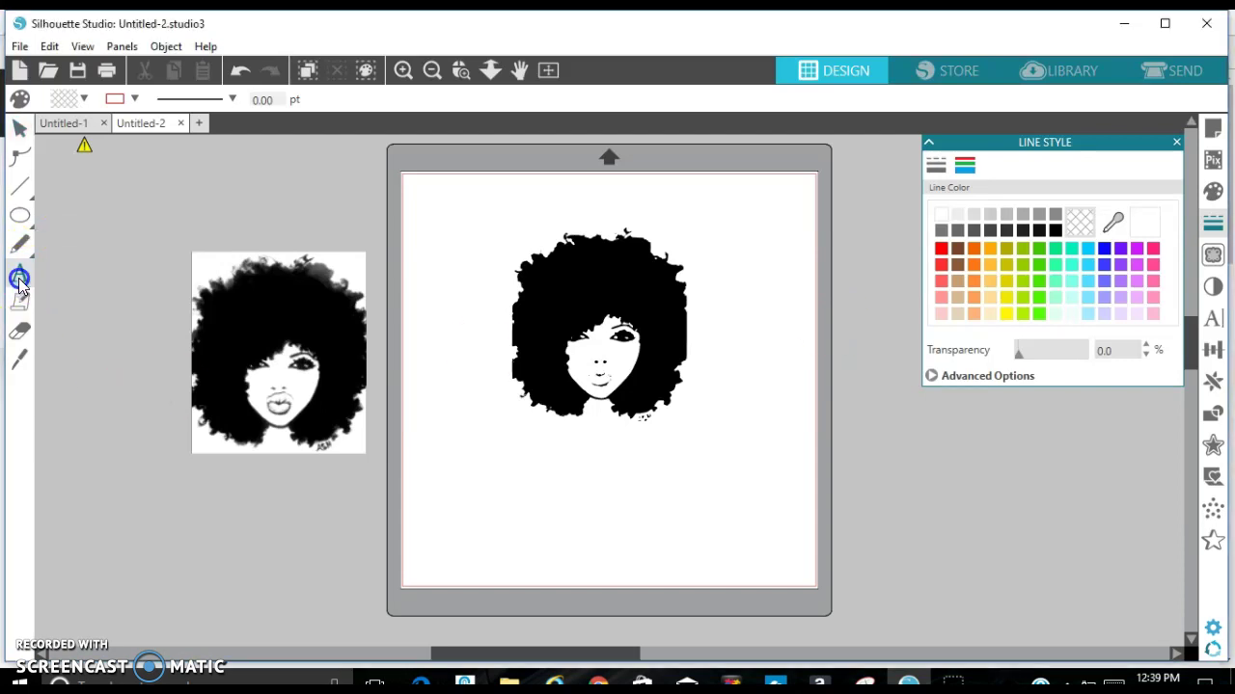
- Add the text 'Afro Beauty' beneath the portrait
left_click(453, 465)
left_click(505, 462)
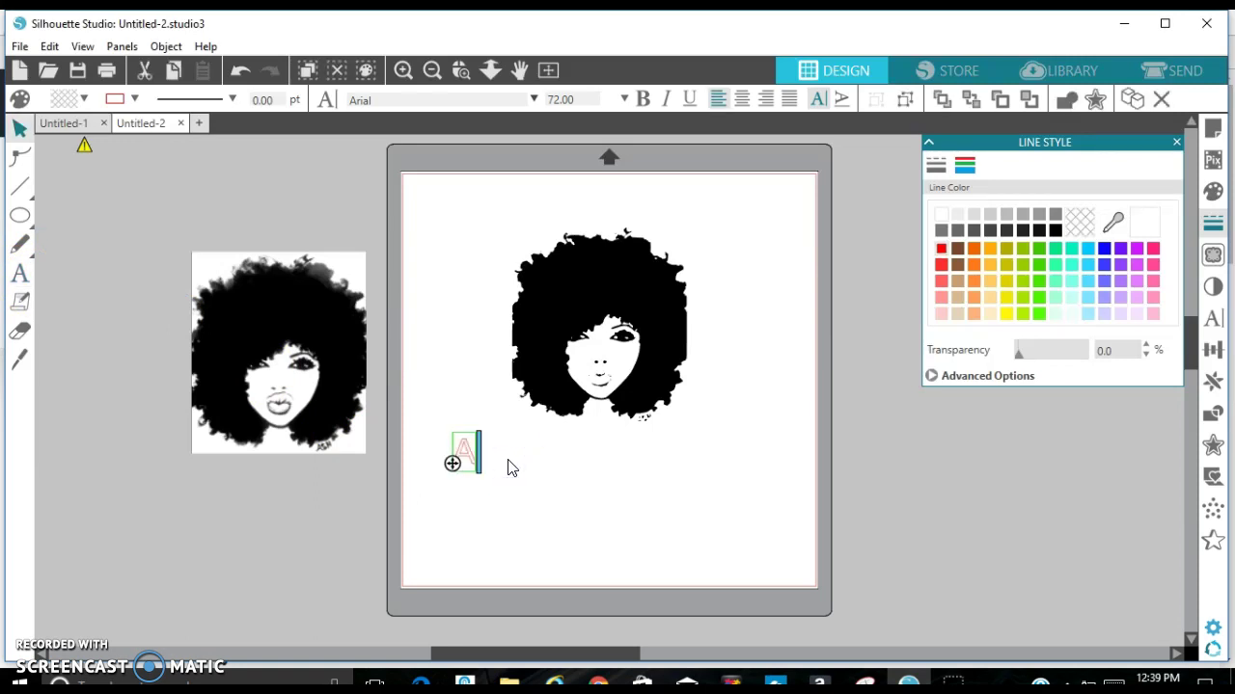
type("Afro Beauty")
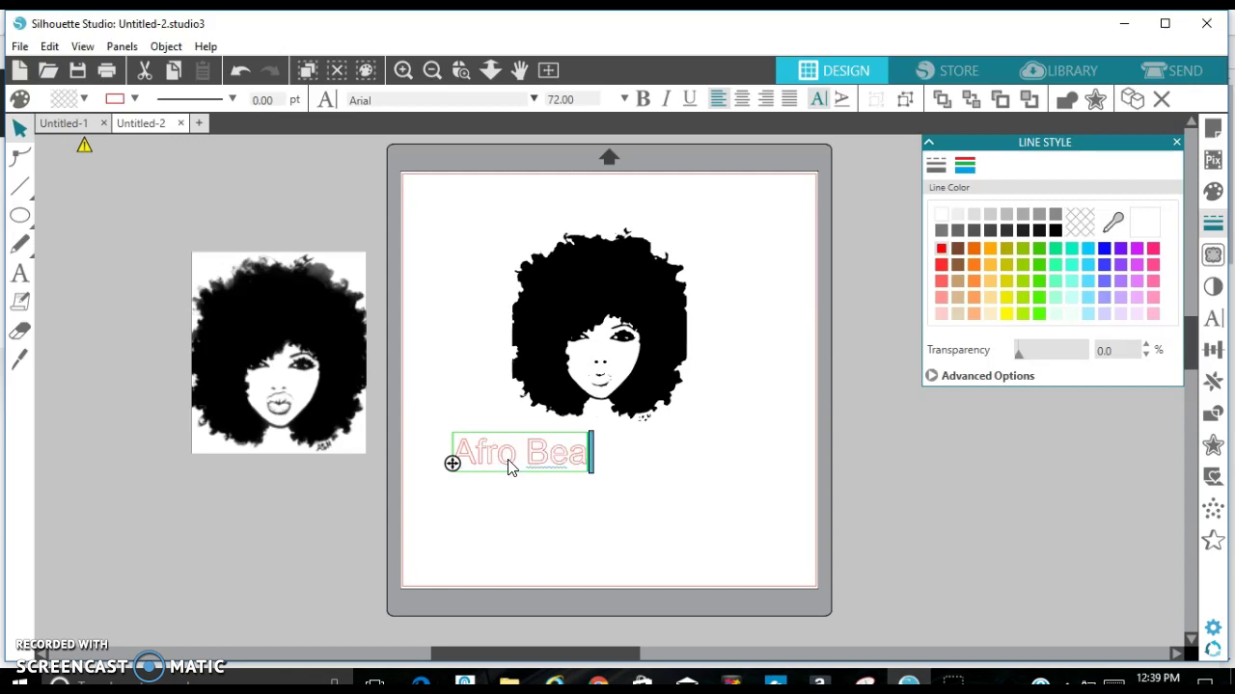
left_click(646, 439)
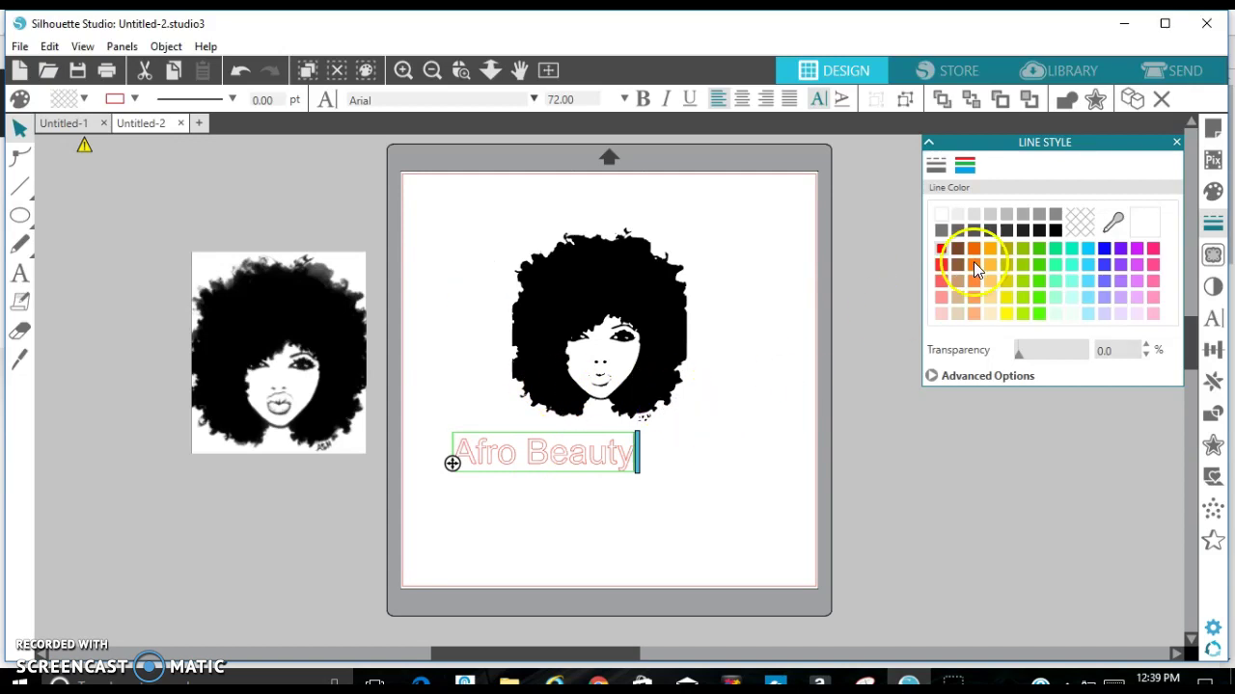
- Fill the Afro Beauty text solid black
left_click(1215, 195)
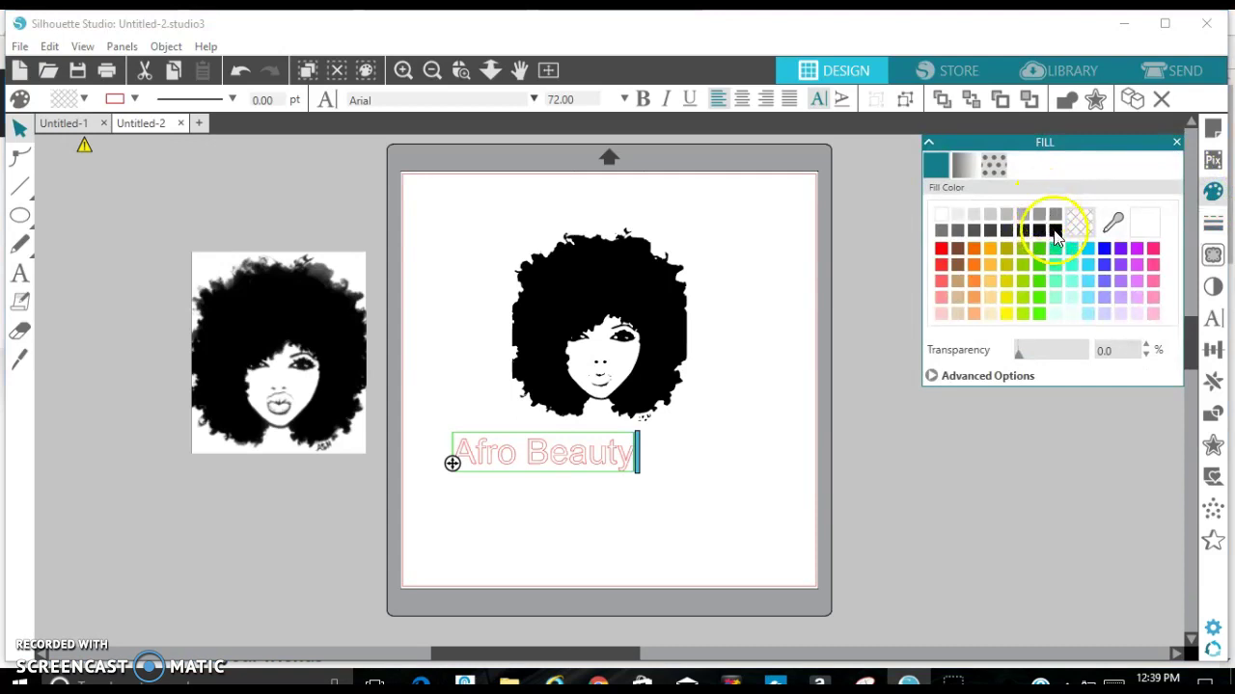
left_click(1054, 233)
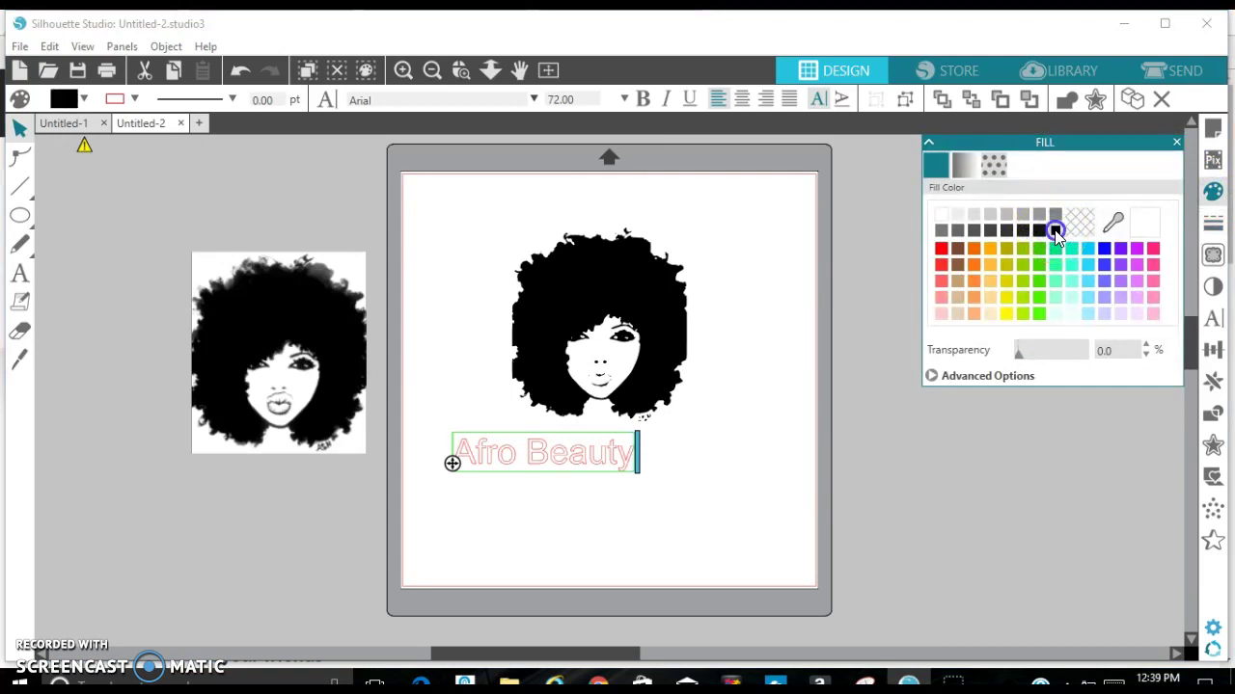
left_click(775, 458)
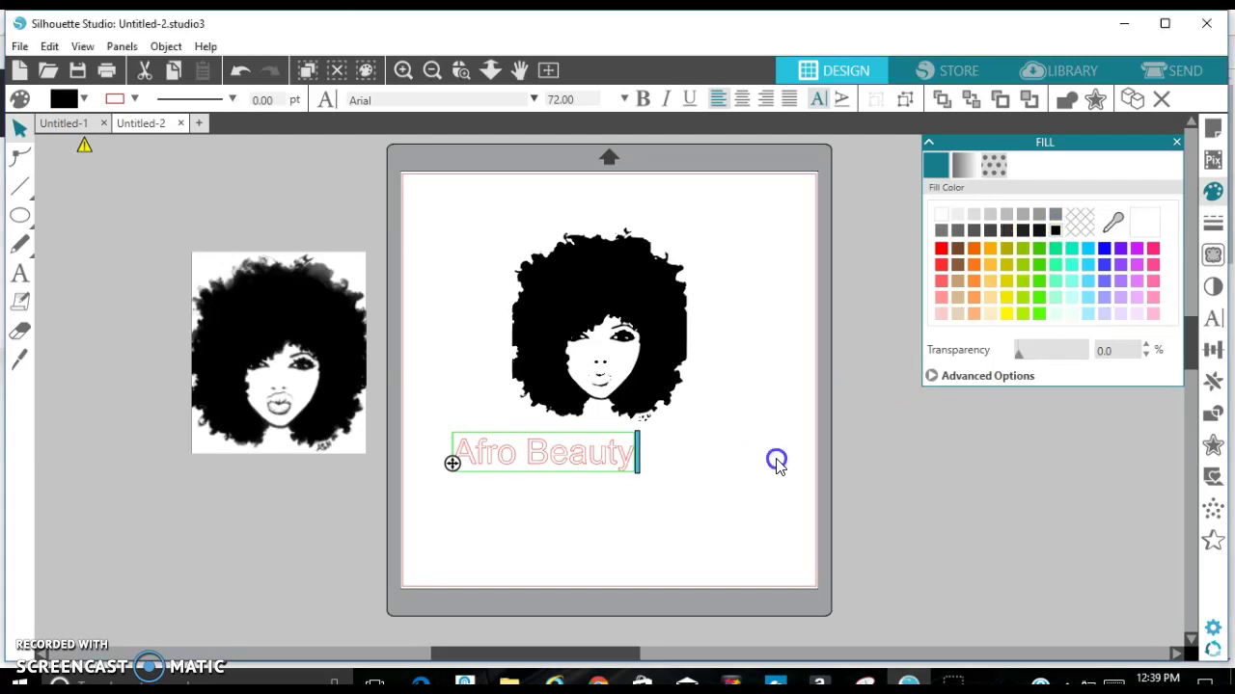
left_click(582, 460)
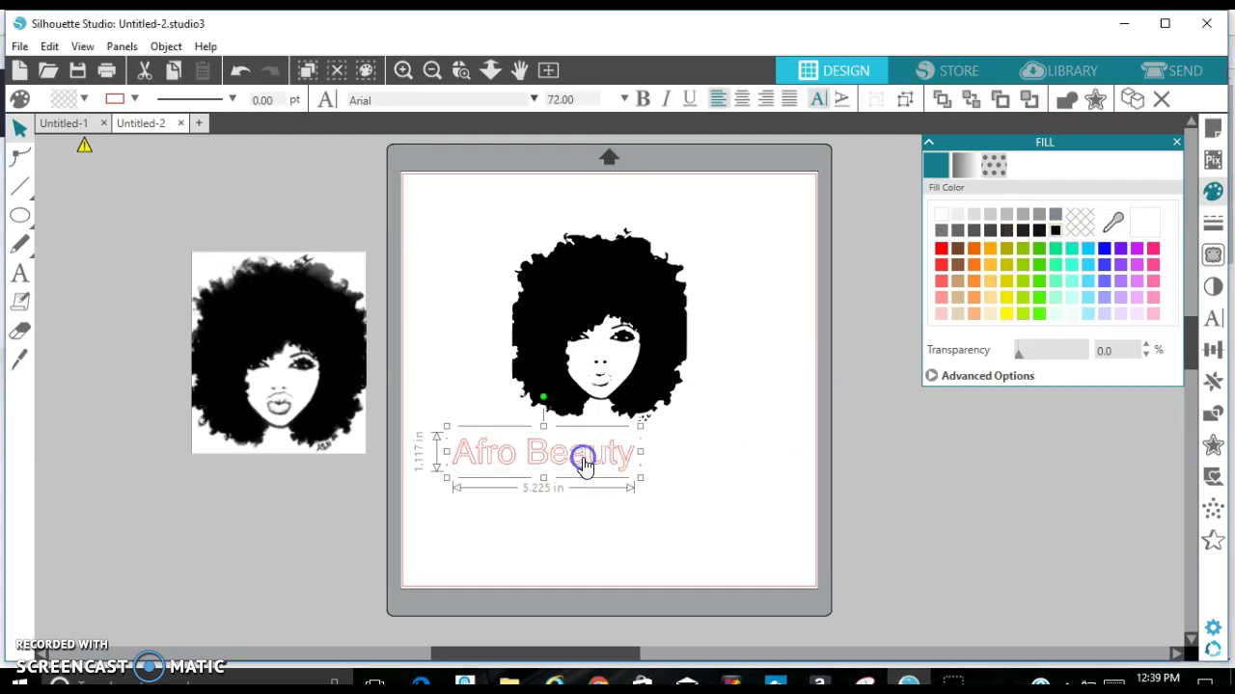
left_click(1057, 230)
- Set the Afro Beauty text's line colour to transparent
left_click(1213, 222)
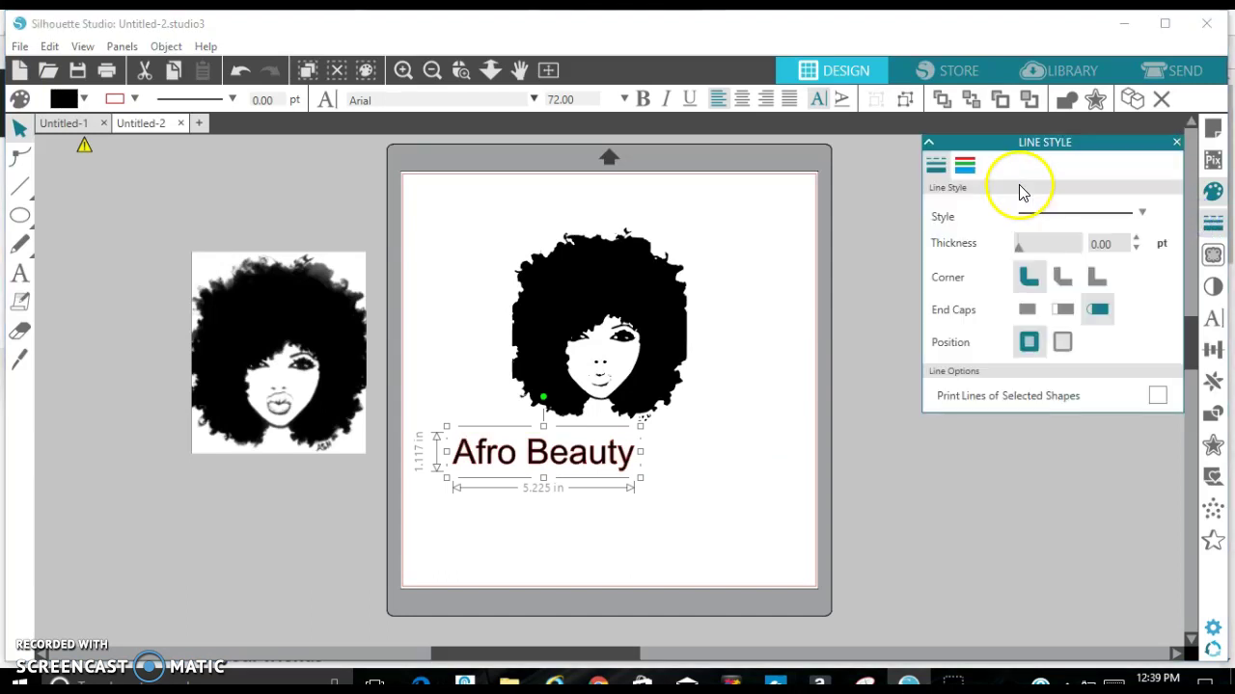
left_click(963, 165)
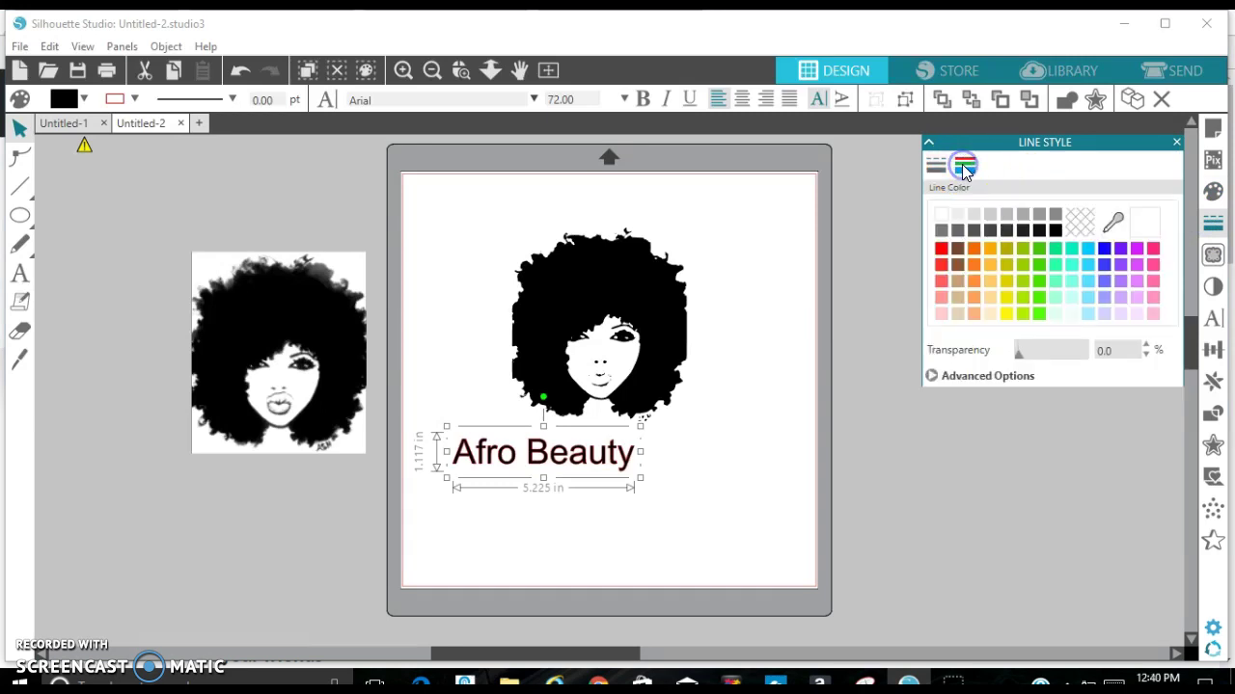
left_click(1085, 221)
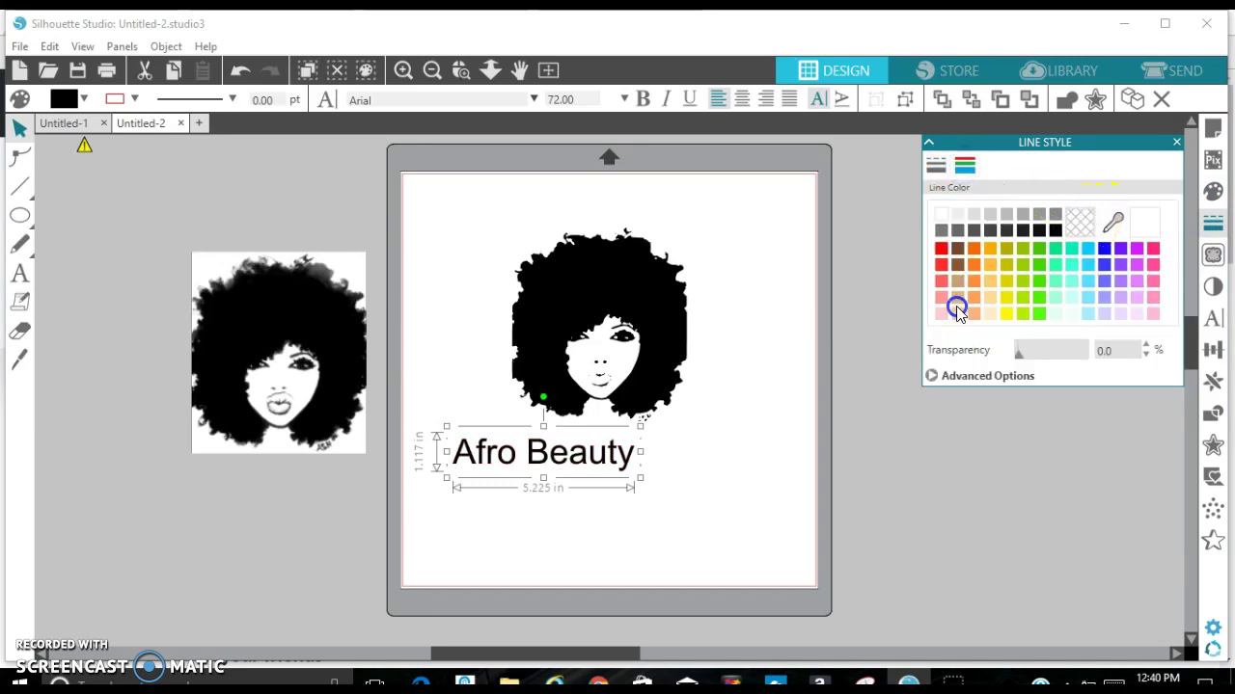
left_click(886, 318)
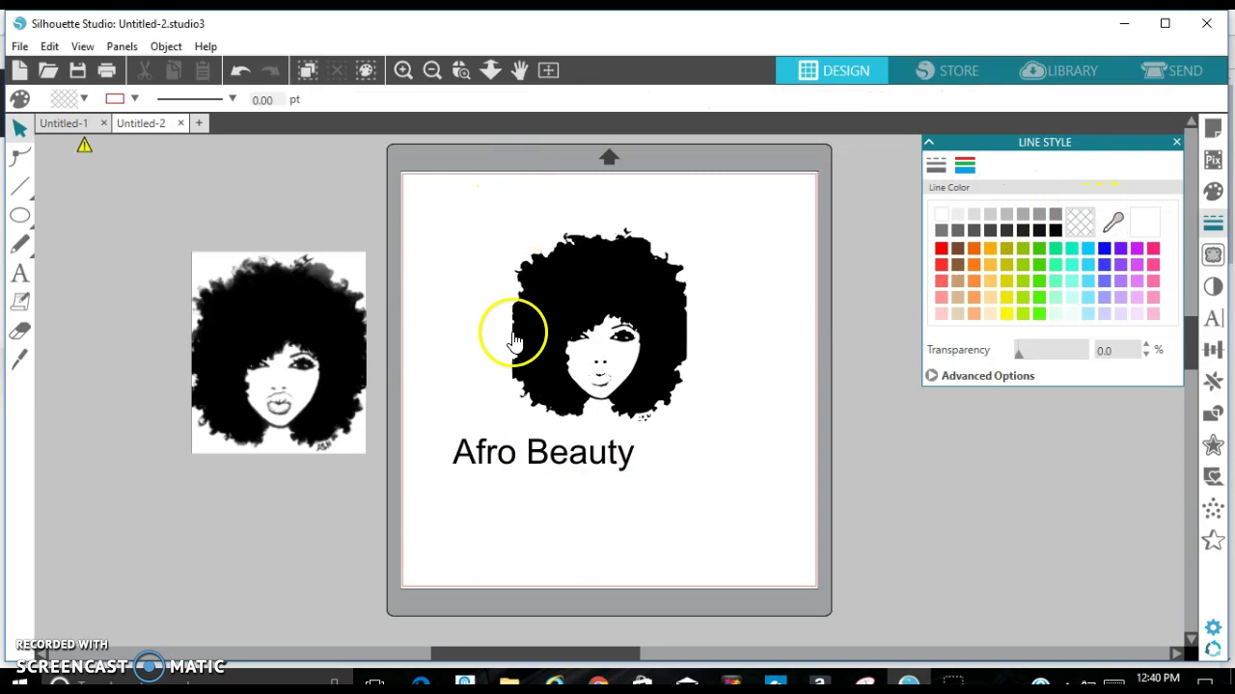
left_click(542, 457)
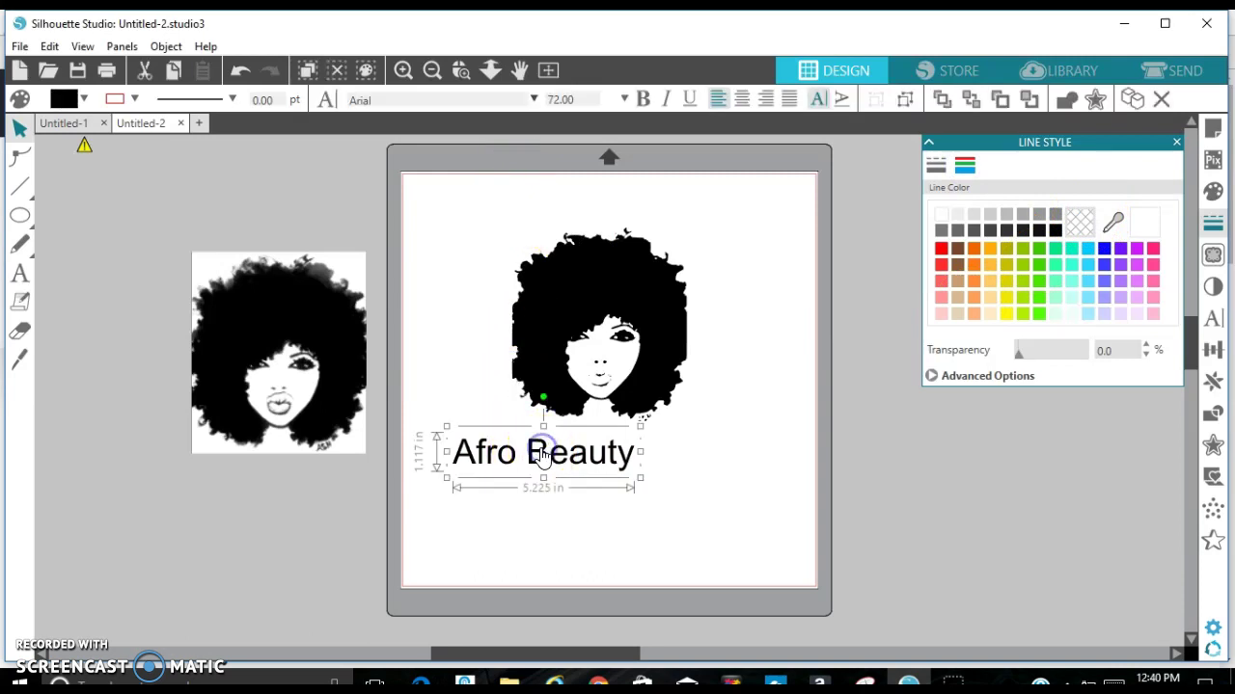
- Change the Afro Beauty text to the Algerian font, then select both the portrait and text
left_click(535, 98)
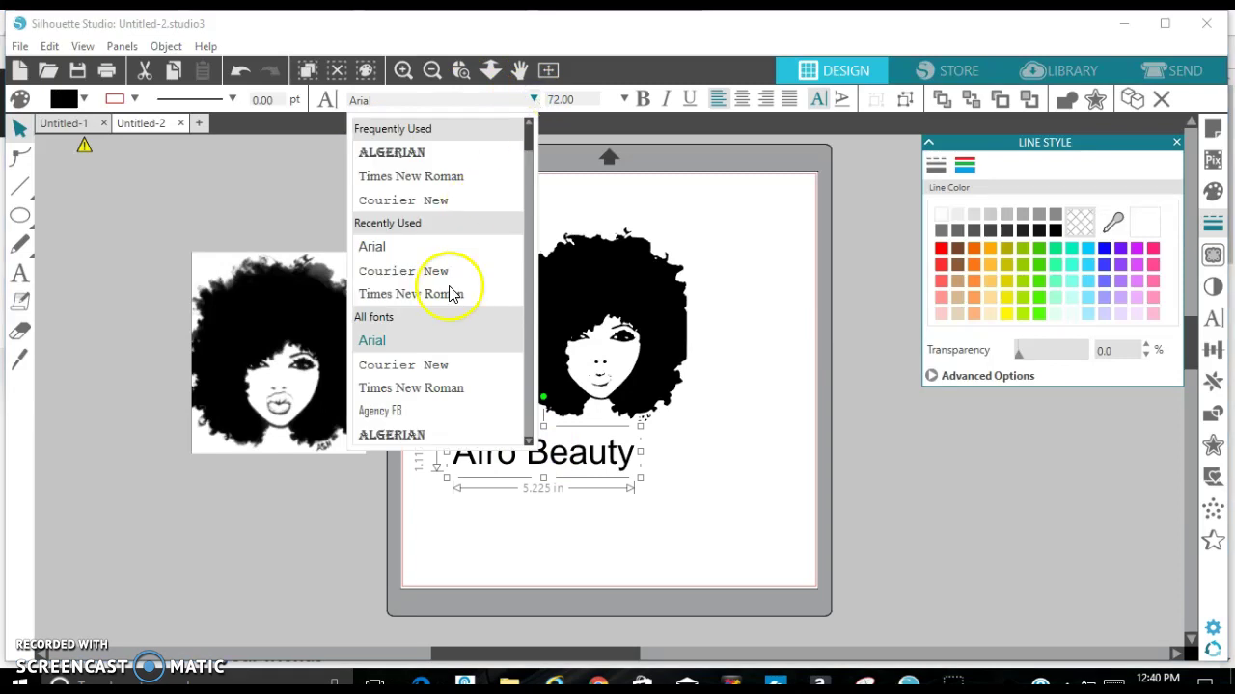
left_click(404, 437)
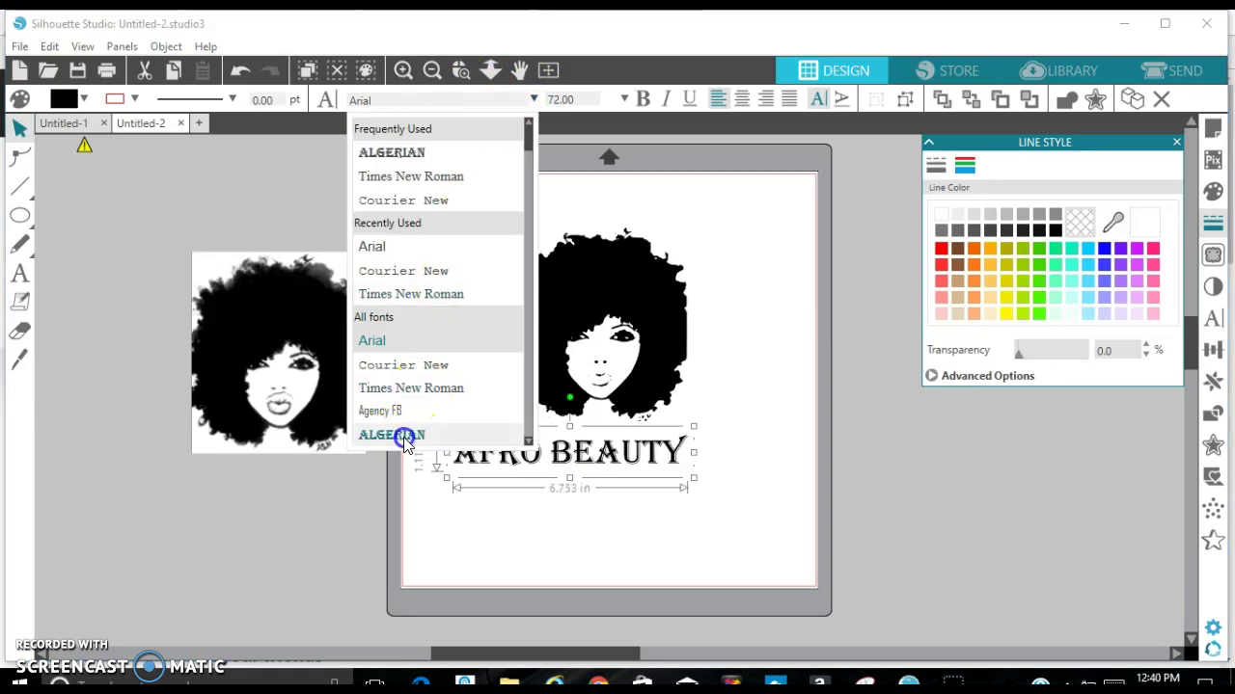
left_click(854, 267)
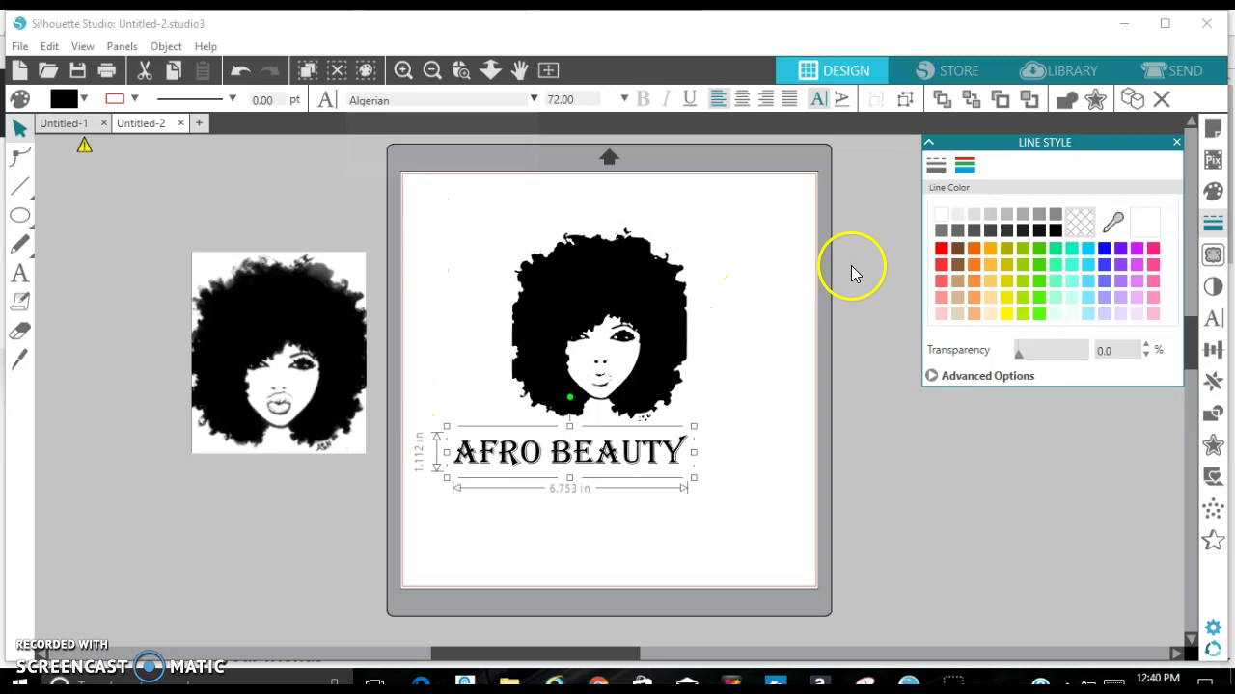
left_click(480, 183)
left_click_drag(421, 199, 742, 477)
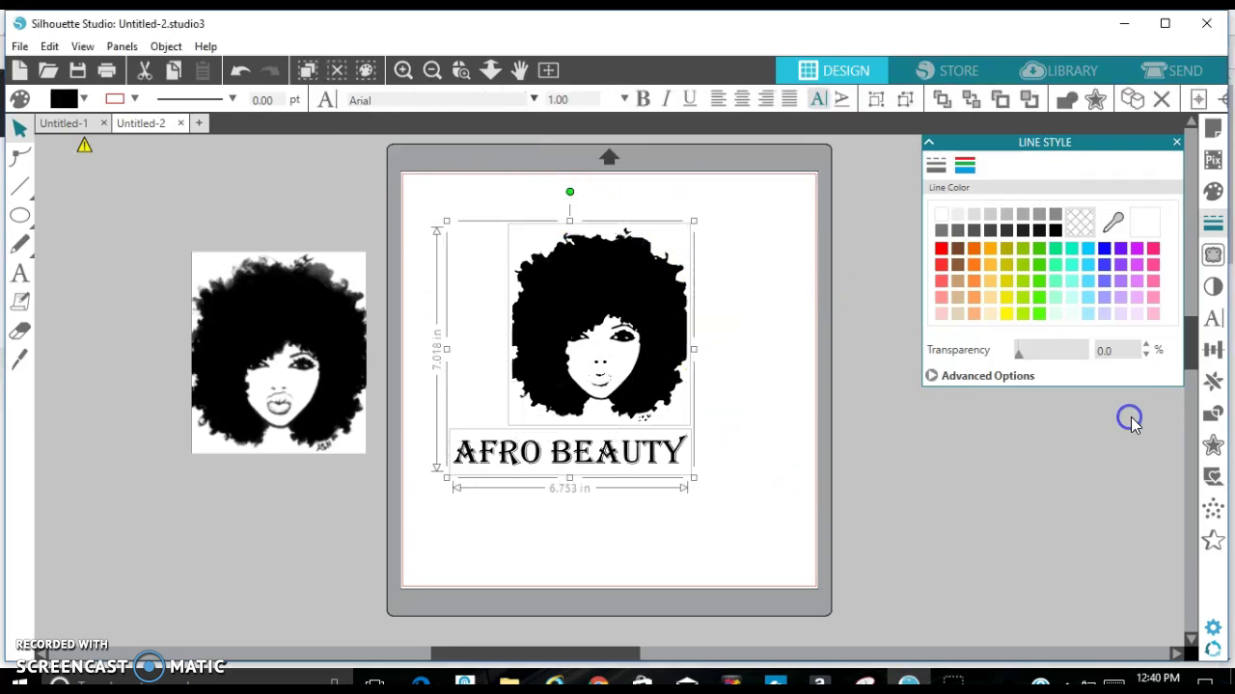
- Align the portrait and AFRO BEAUTY text to horizontal center in Transform, then deselect
left_click(1212, 349)
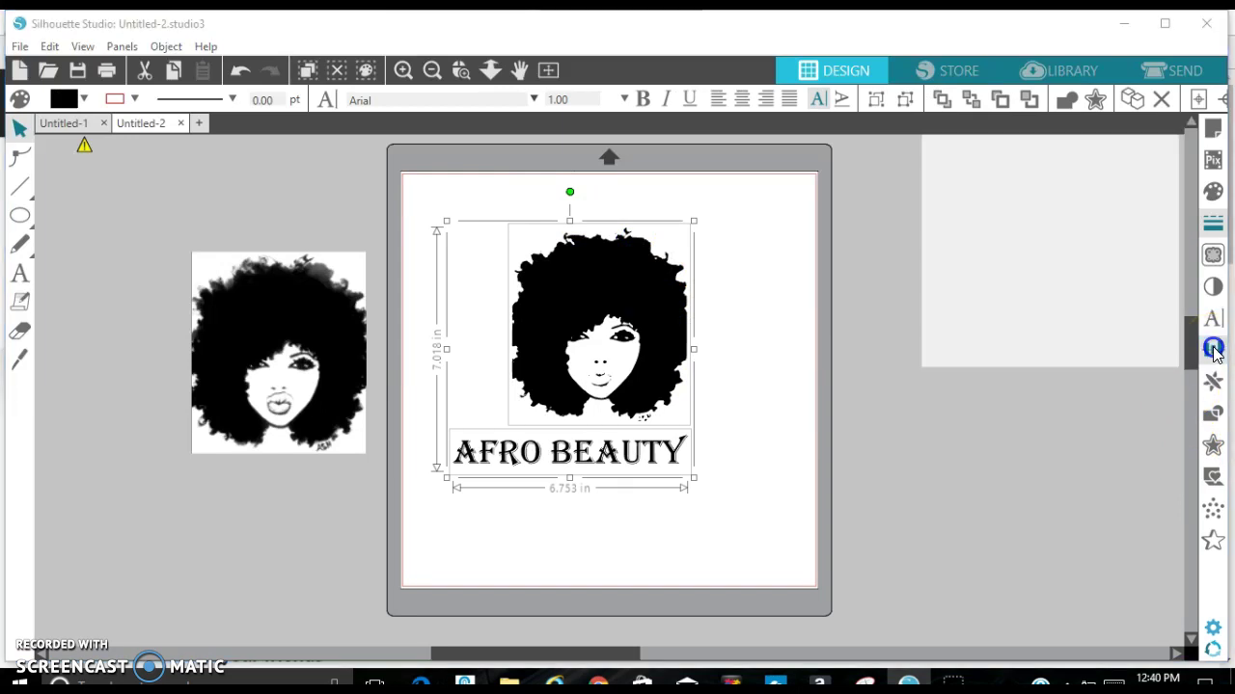
left_click(1118, 268)
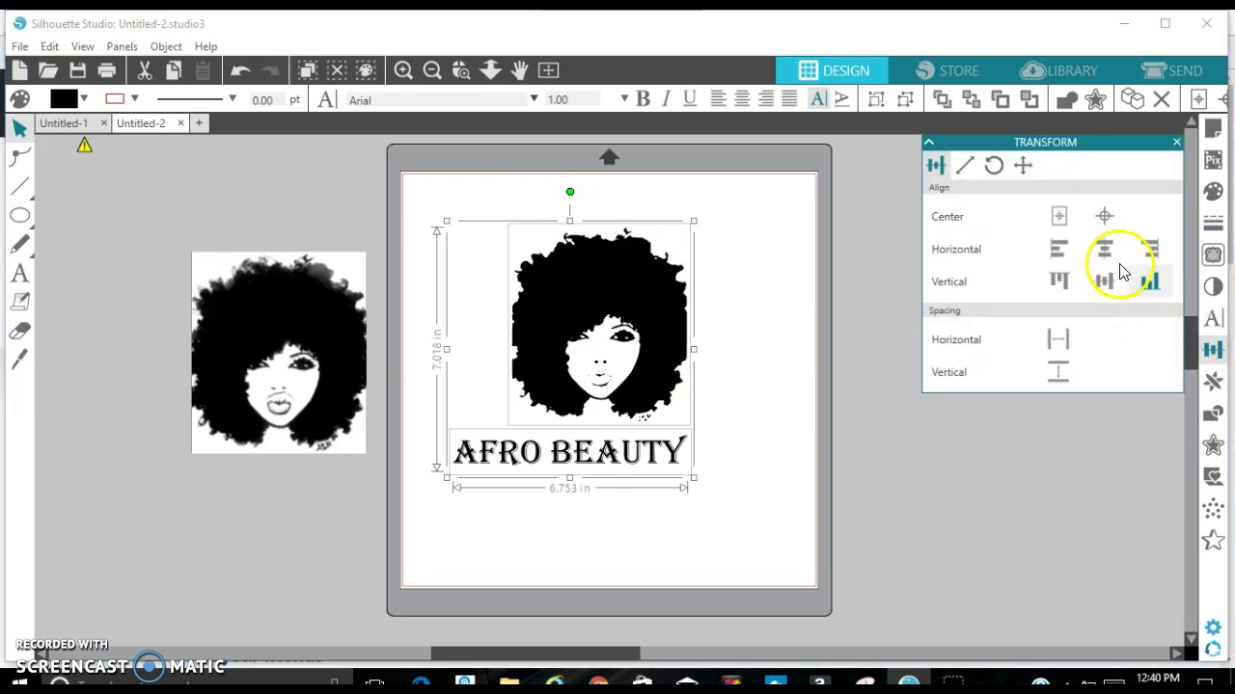
left_click(1105, 252)
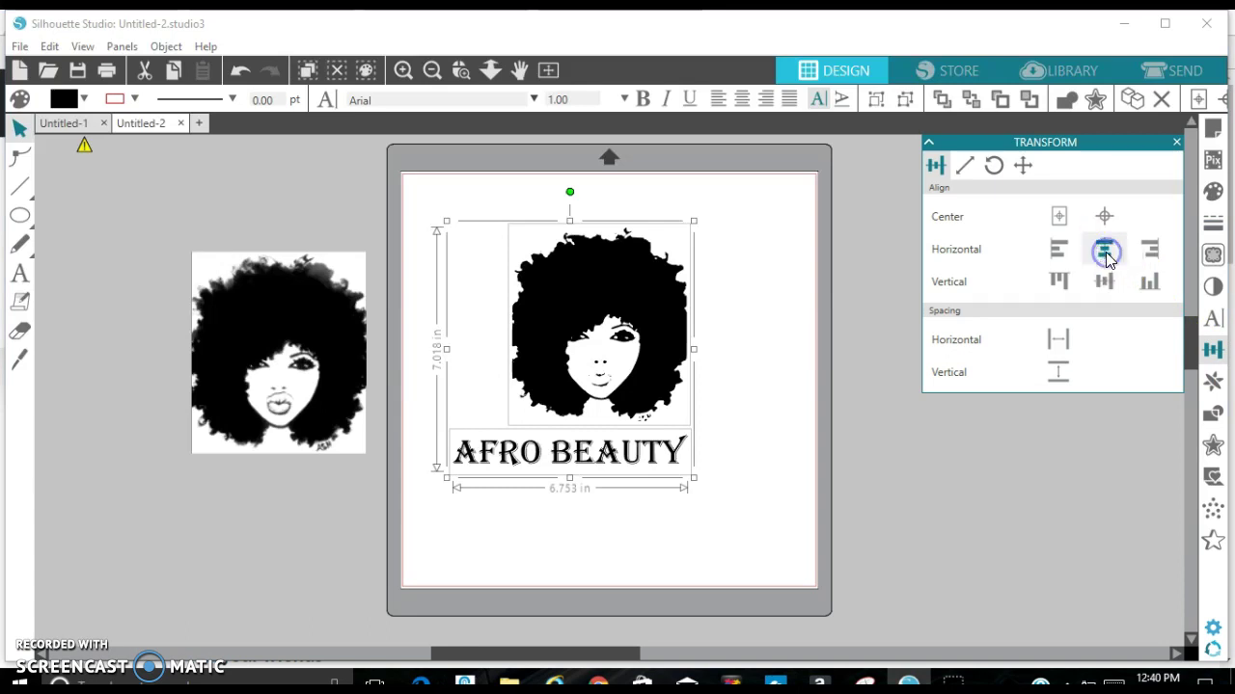
left_click(958, 436)
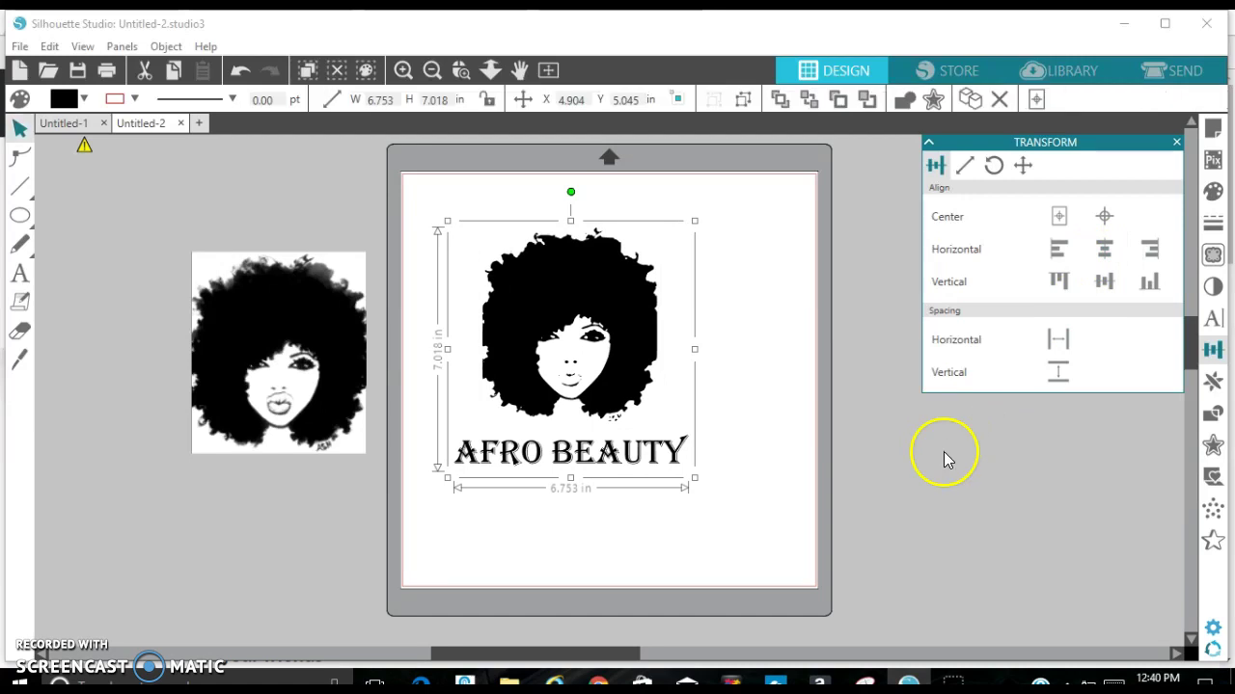
left_click(903, 476)
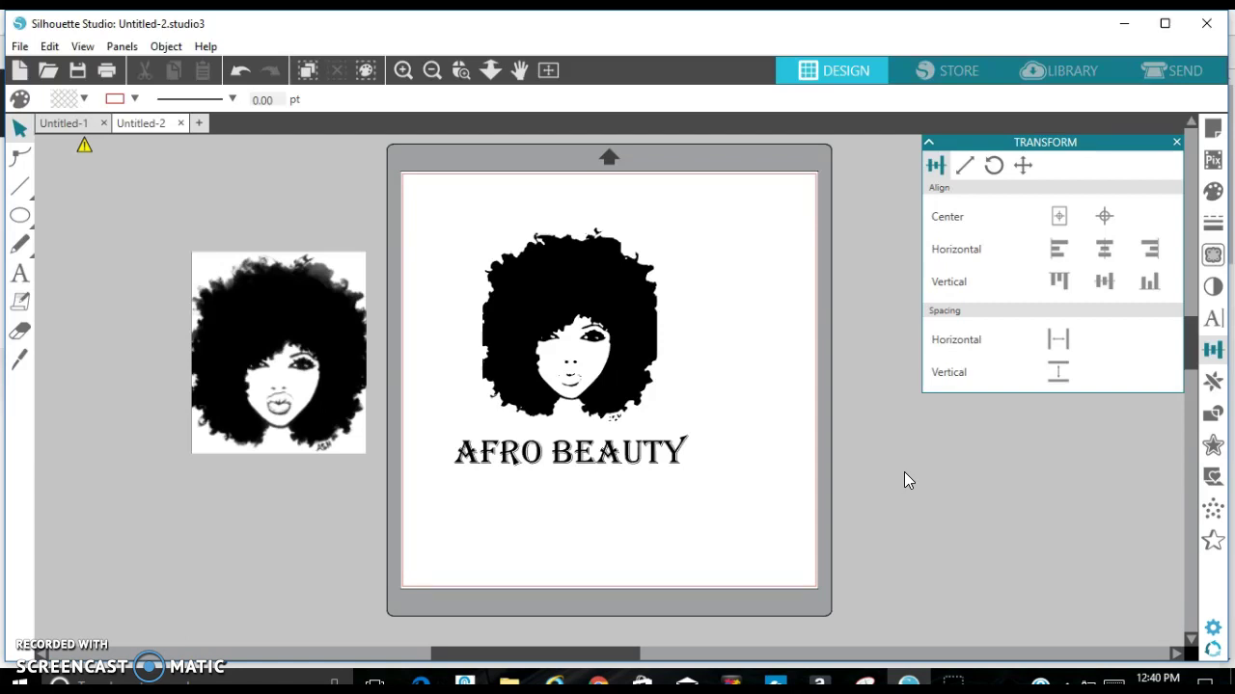
left_click(881, 303)
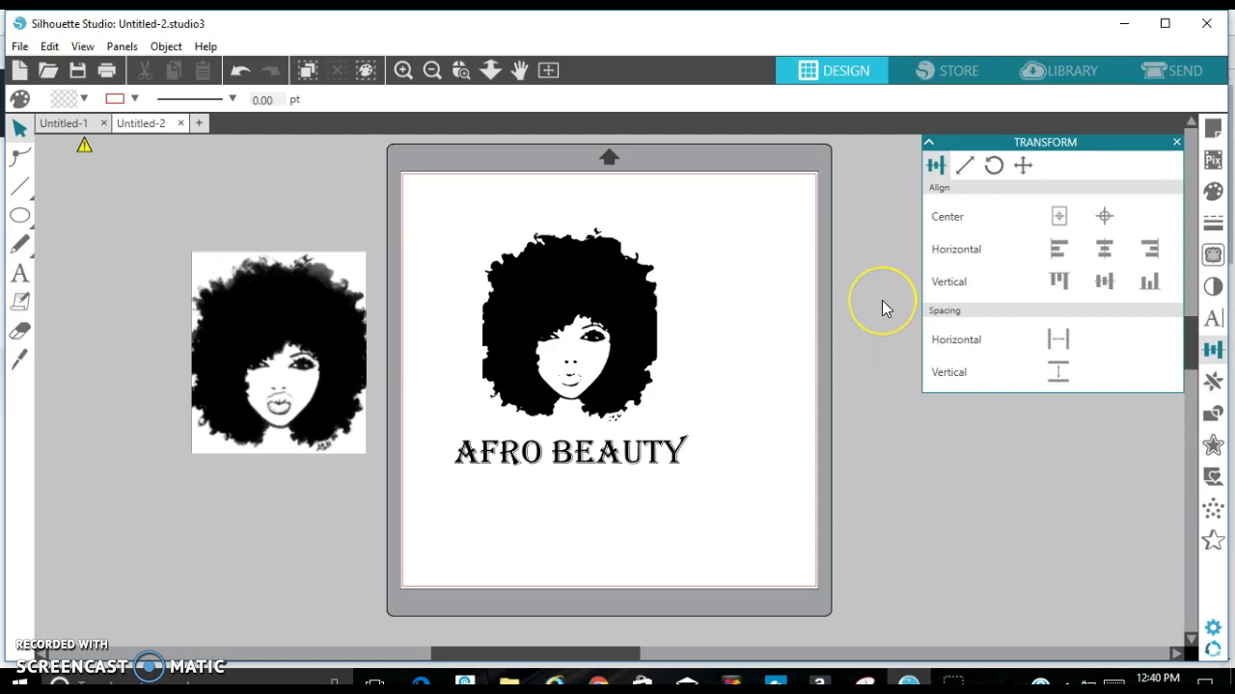